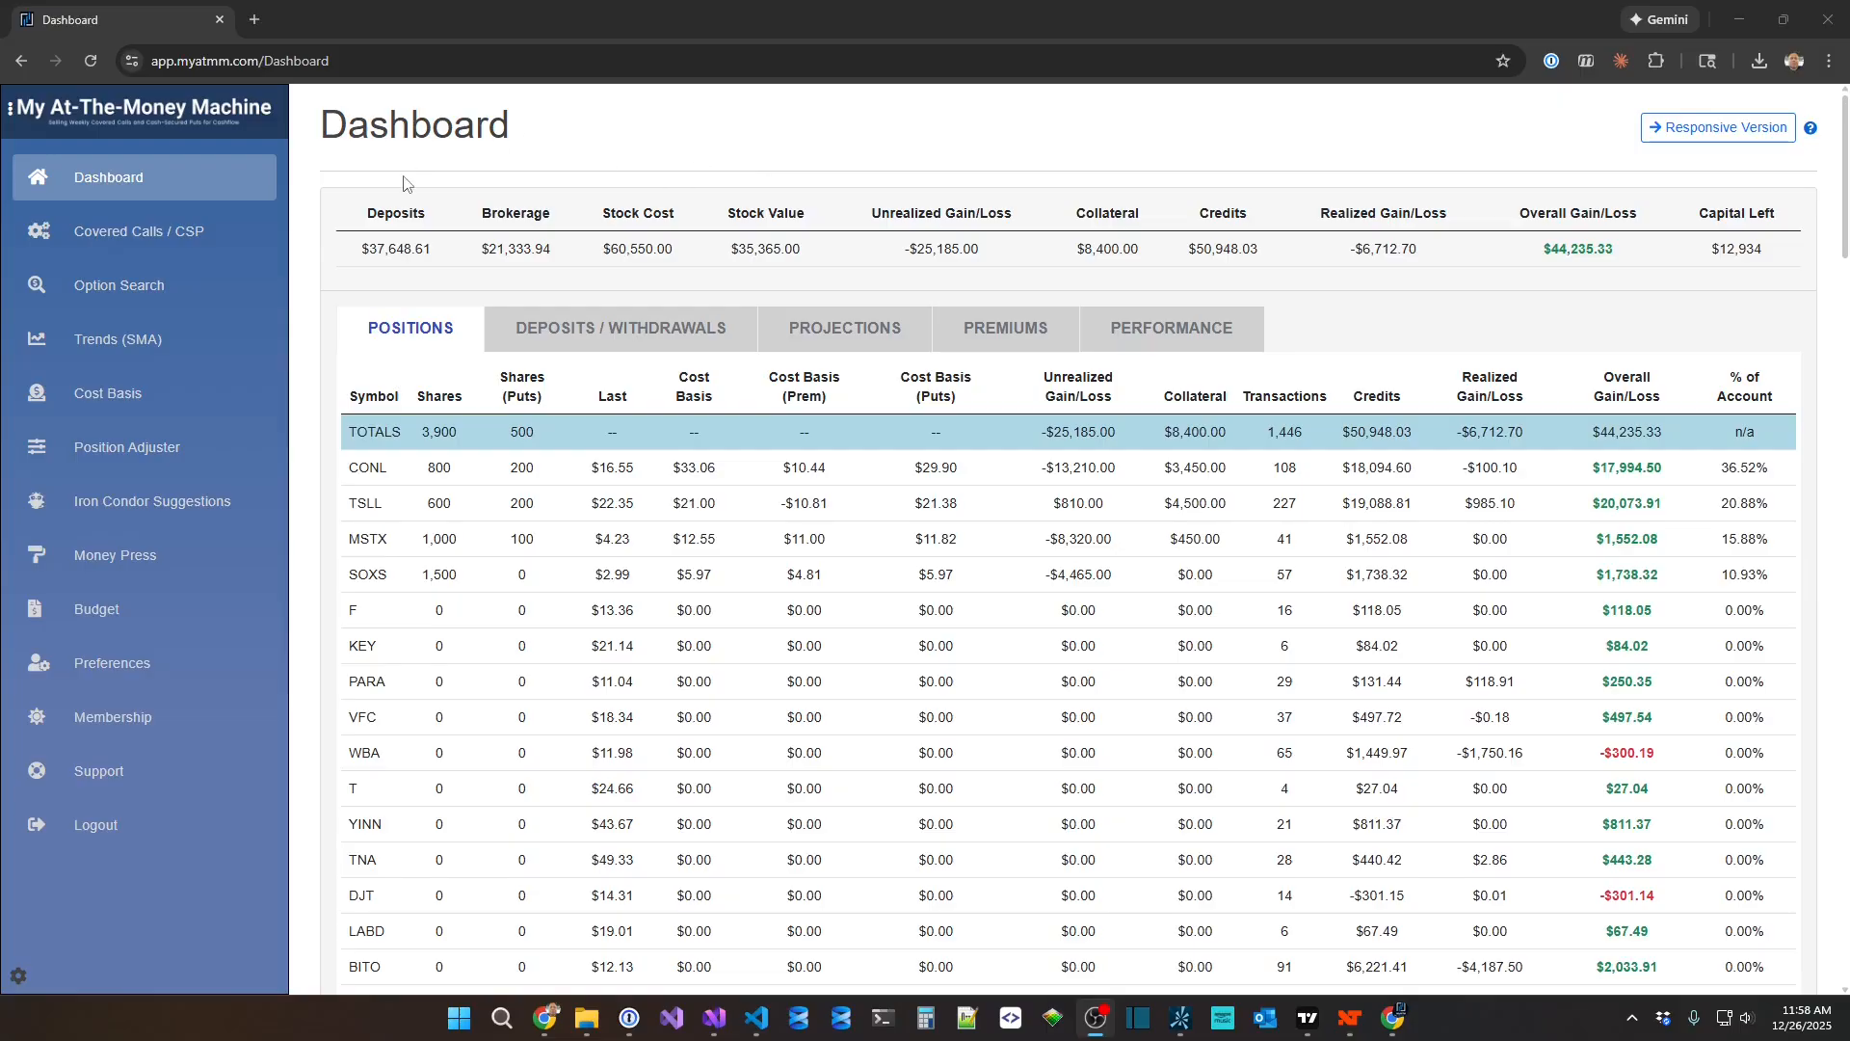
Start a quick AAPL position on the Cost Basis page and paste the copied trade line as its description.
left_click(140, 409)
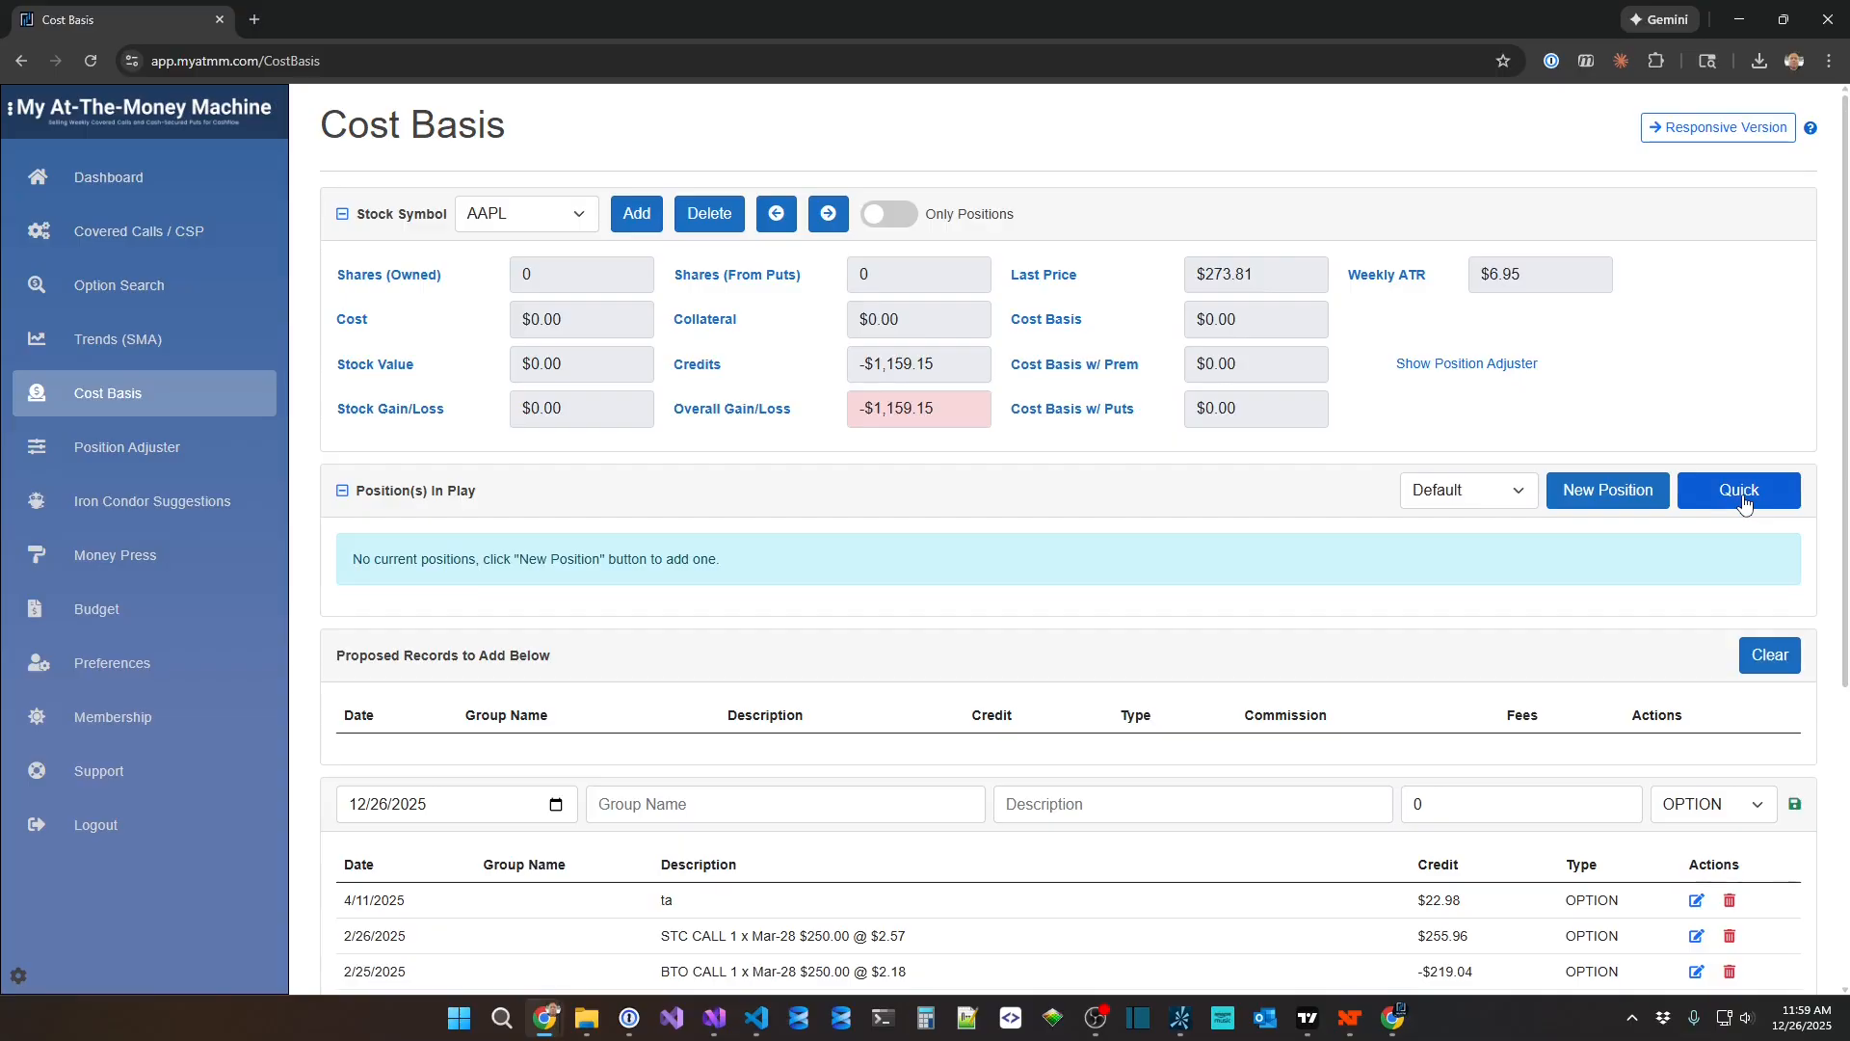
left_click(1742, 498)
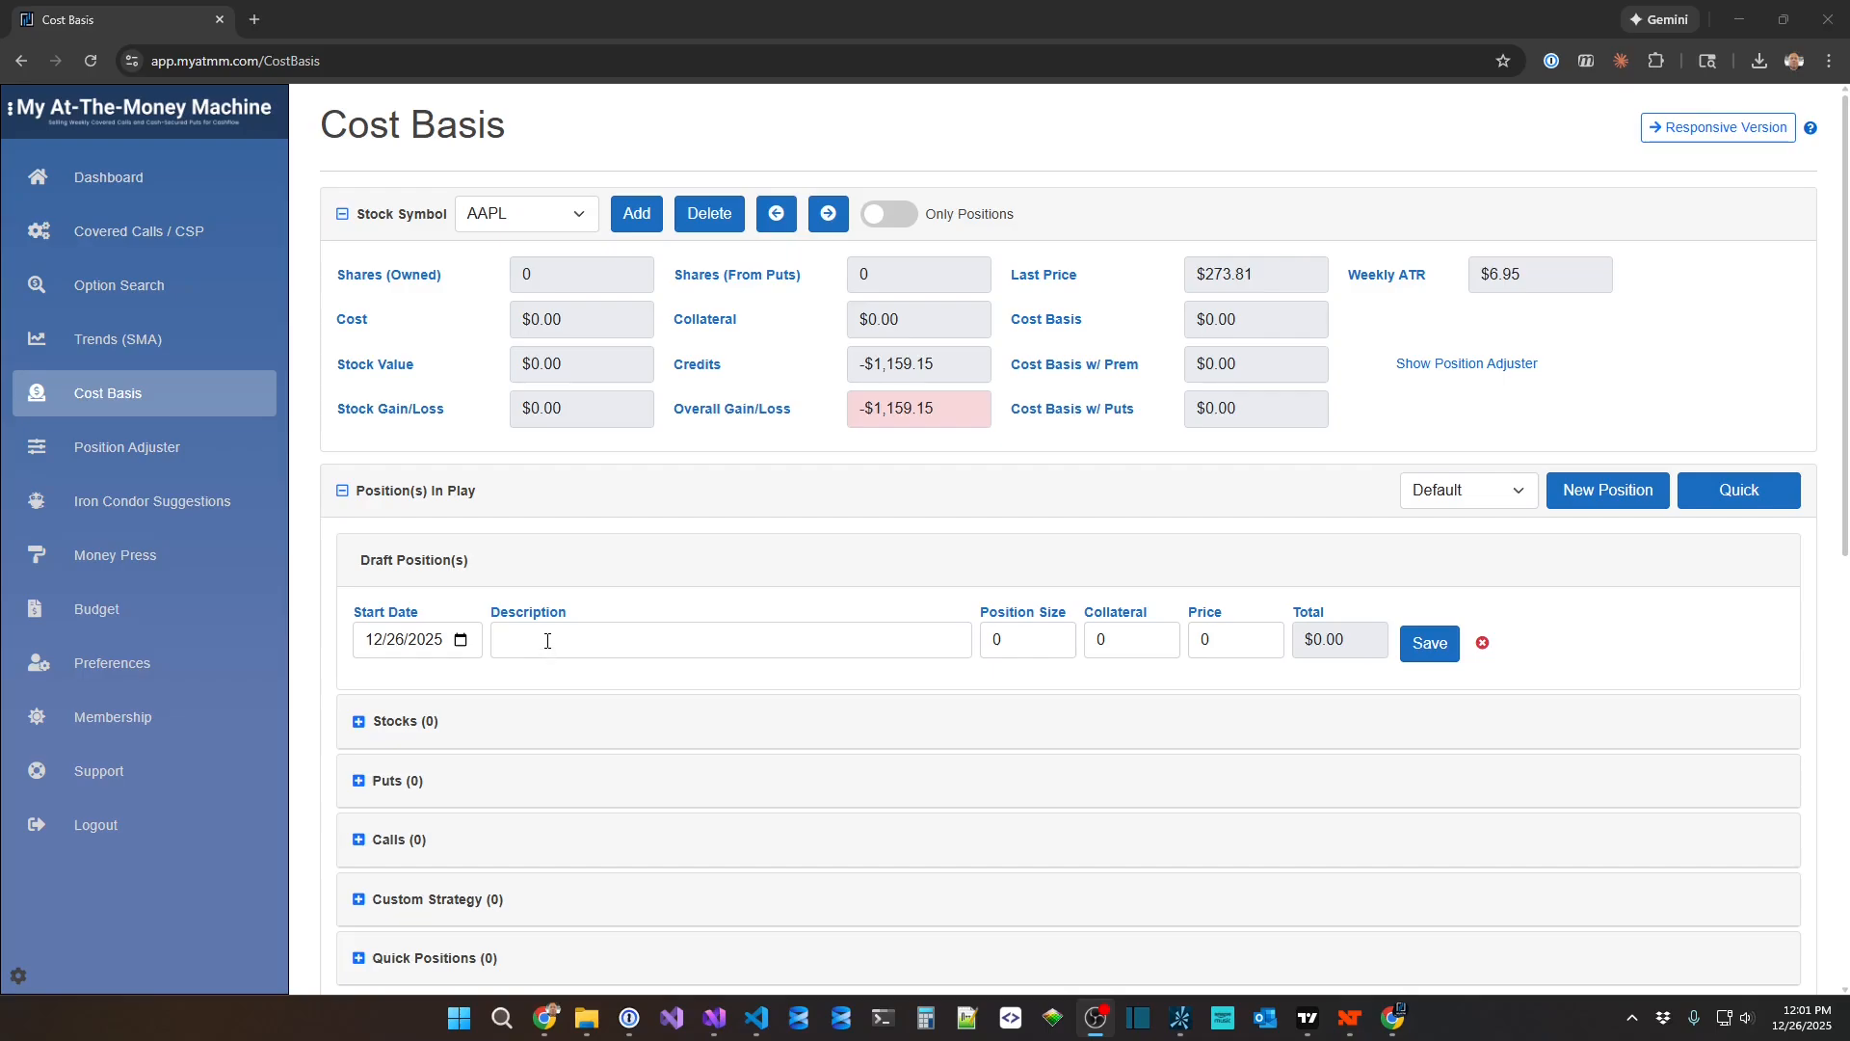
left_click(548, 641)
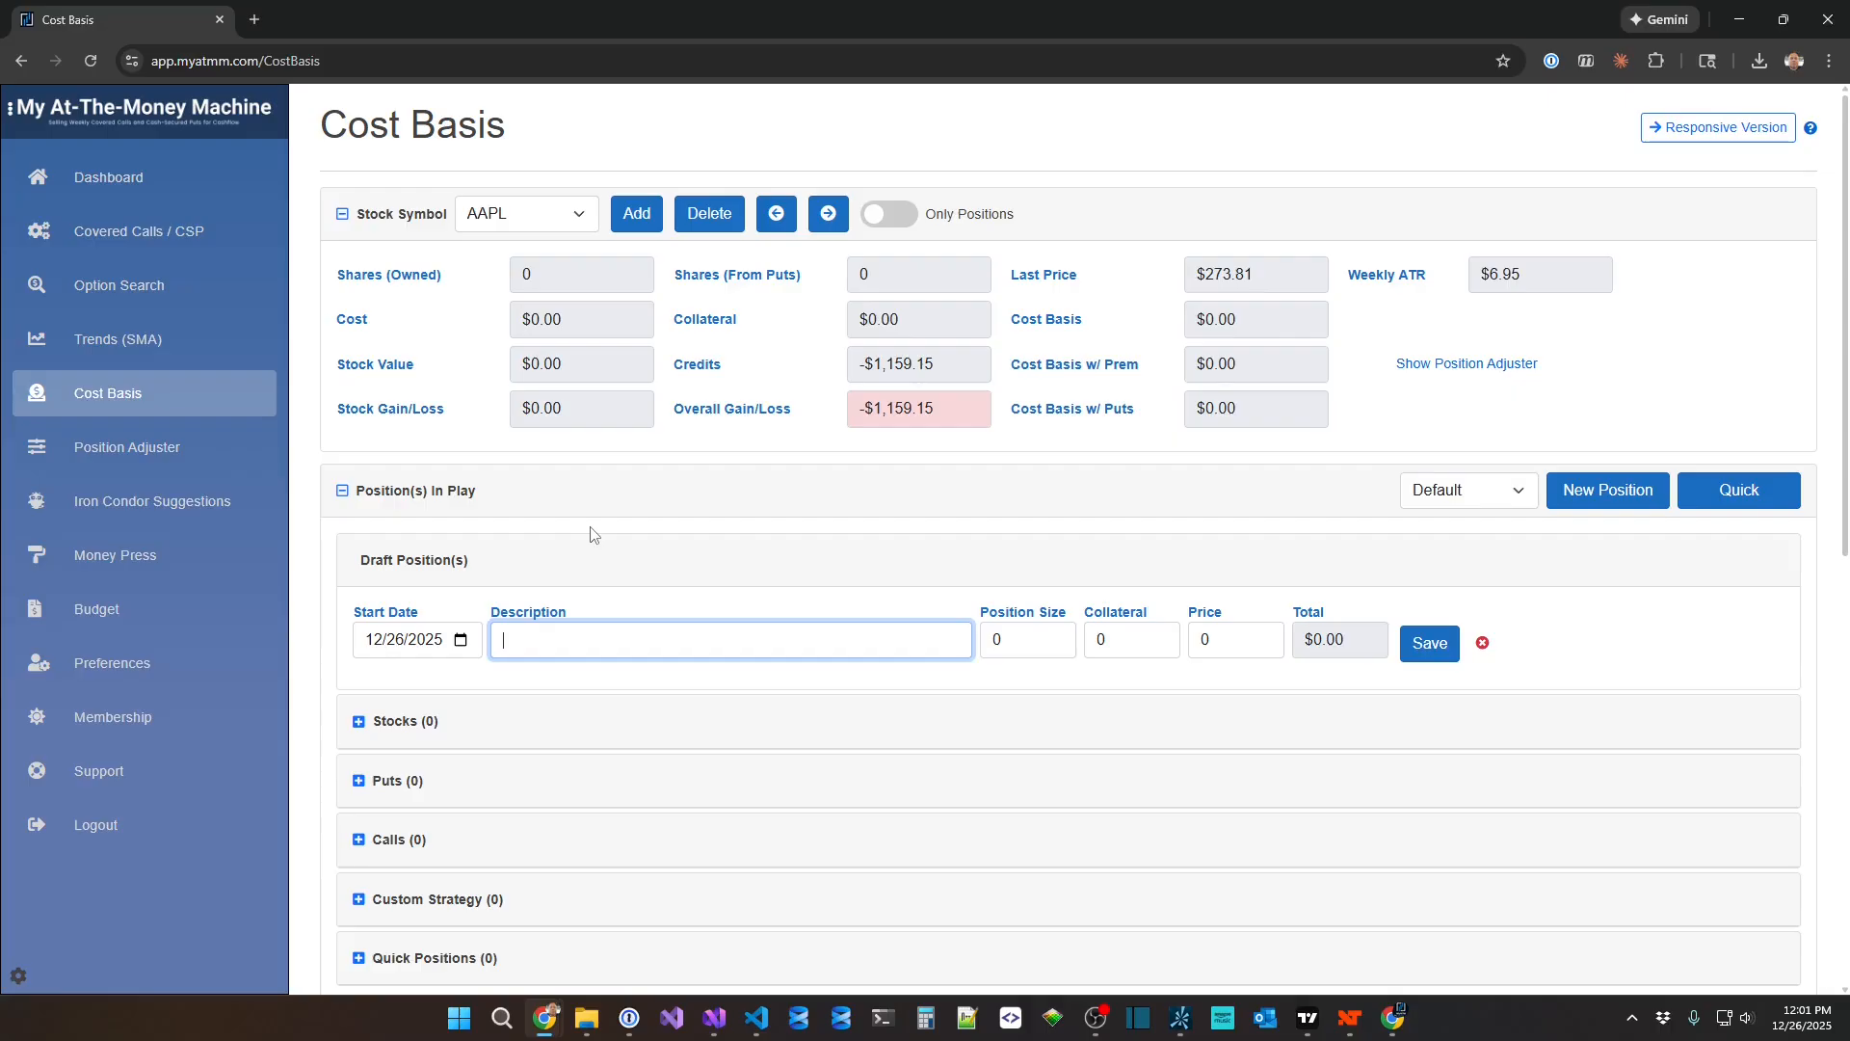
key("ctrl+v")
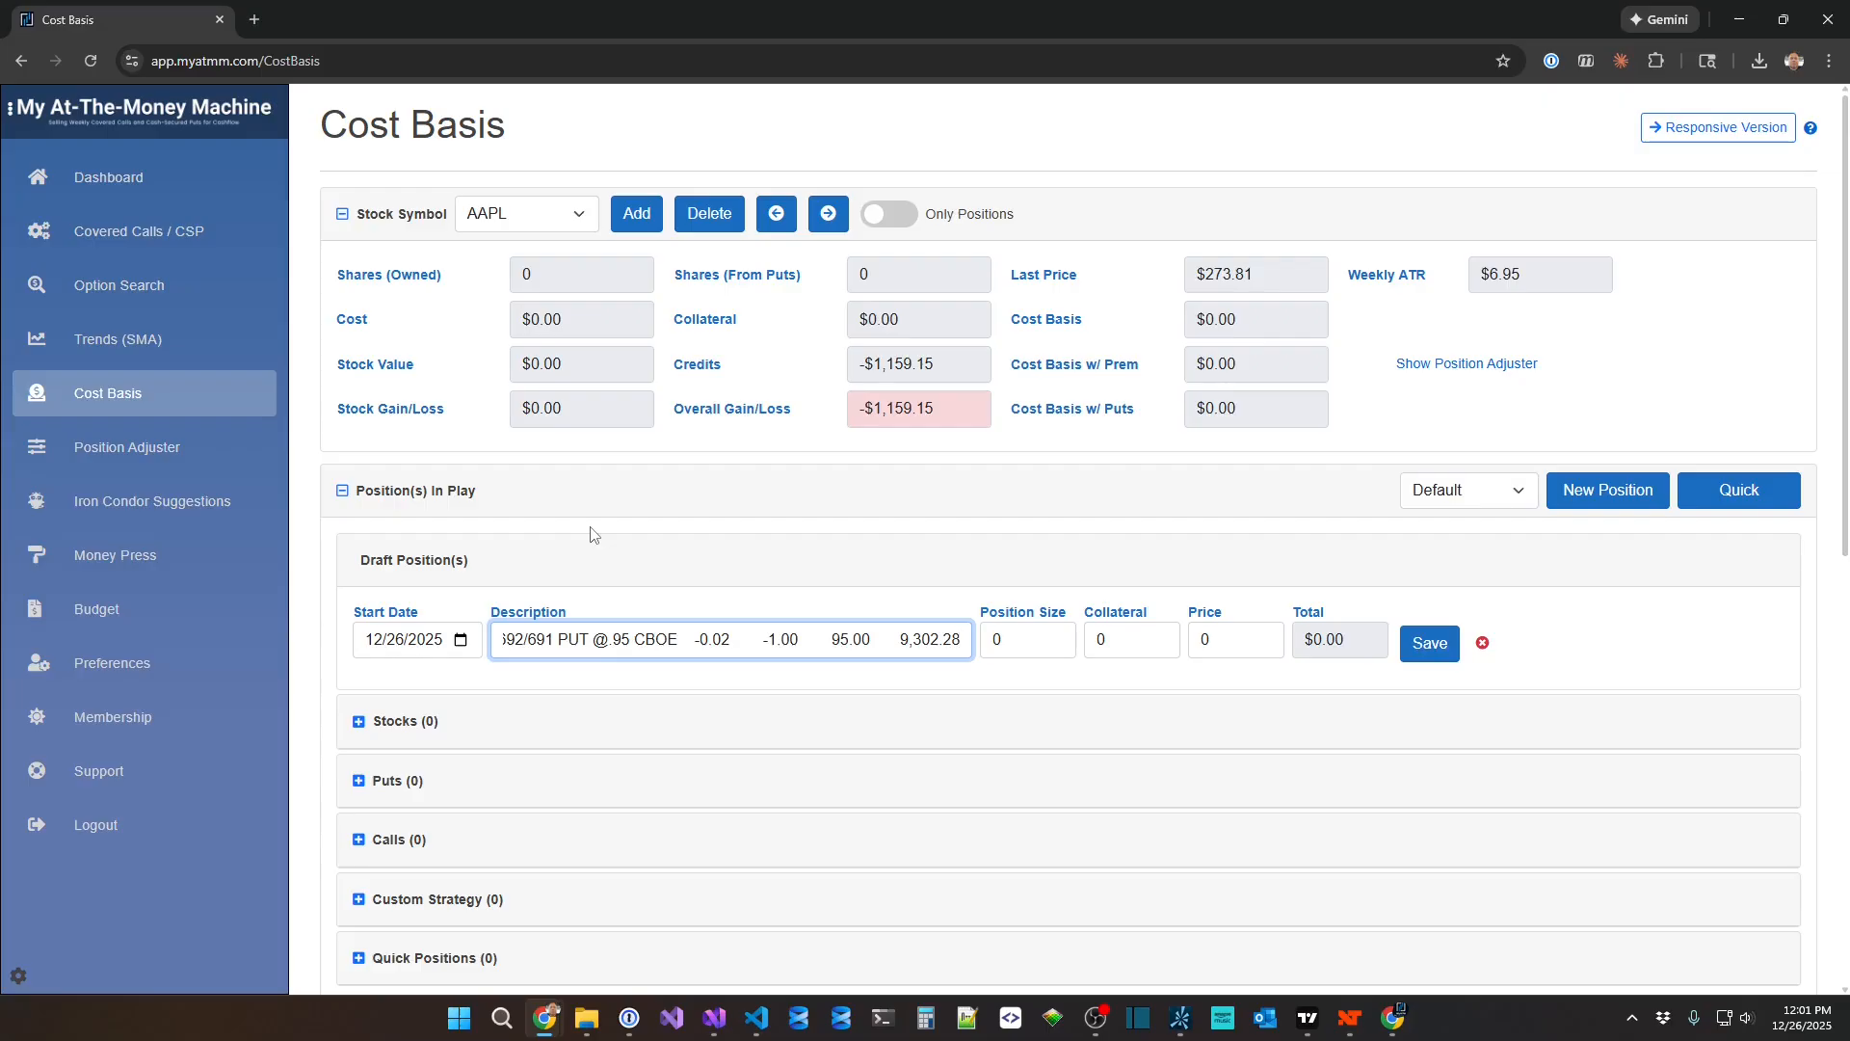
Trim the pasted description to the trade text from "SOLD -1 VERTICAL" through "CBOE", removing the leading date, time and reference and the trailing amounts.
key("Home")
key("shift+Right")
key("shift+Right")
key("shift+Right")
key("shift+Right")
key("shift+Right")
key("shift+Right")
key("shift+Right")
key("shift+Right")
key("shift+Right")
key("shift+Right")
key("shift+Right")
key("shift+Right")
key("shift+Right")
key("shift+Right")
key("shift+Right")
key("shift+Right")
key("shift+Right")
key("shift+Right")
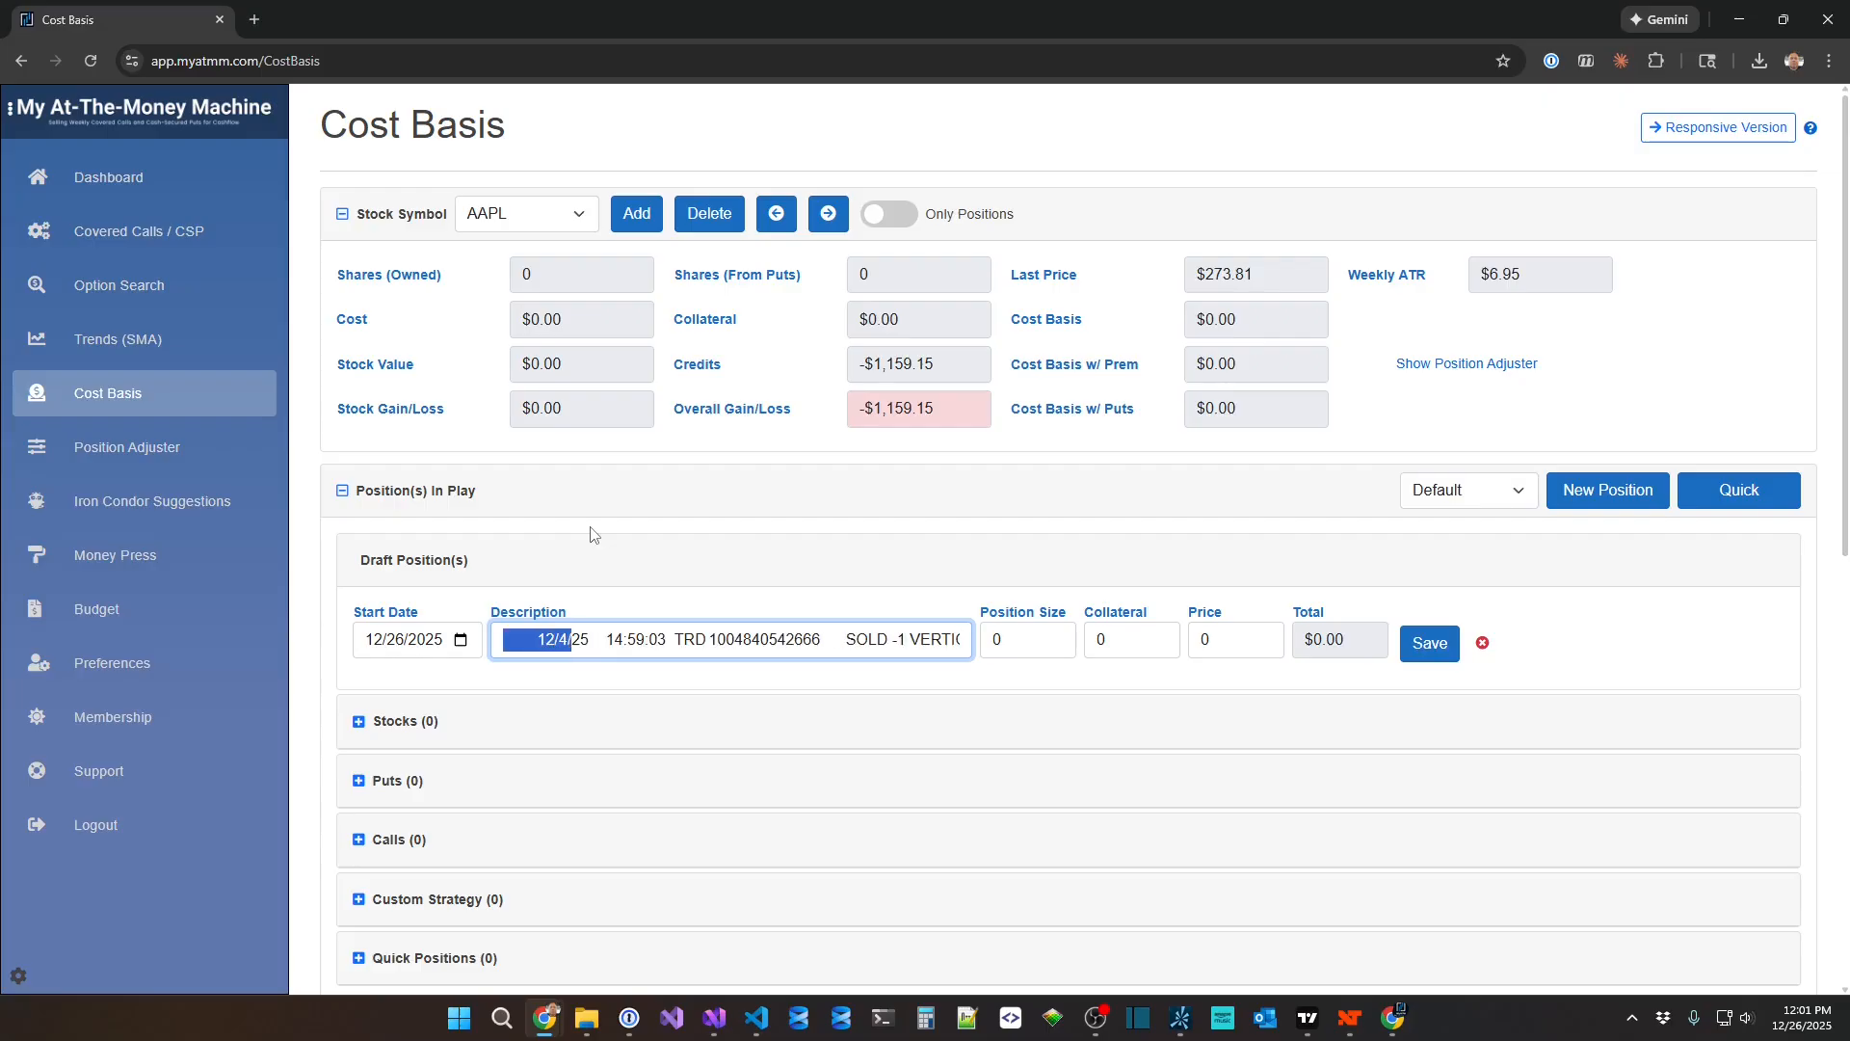
key("shift+Right")
key("shift+Right")
key("shift+Right")
key("shift+Right")
key("shift+Right")
key("shift+Right")
key("shift+Right")
key("shift+Right")
key("shift+Right")
key("shift+Right")
key("shift+Right")
key("shift+Right")
key("shift+Right")
key("shift+Right")
key("shift+Right")
key("shift+Right")
key("shift+Right")
key("shift+Right")
key("shift+Right")
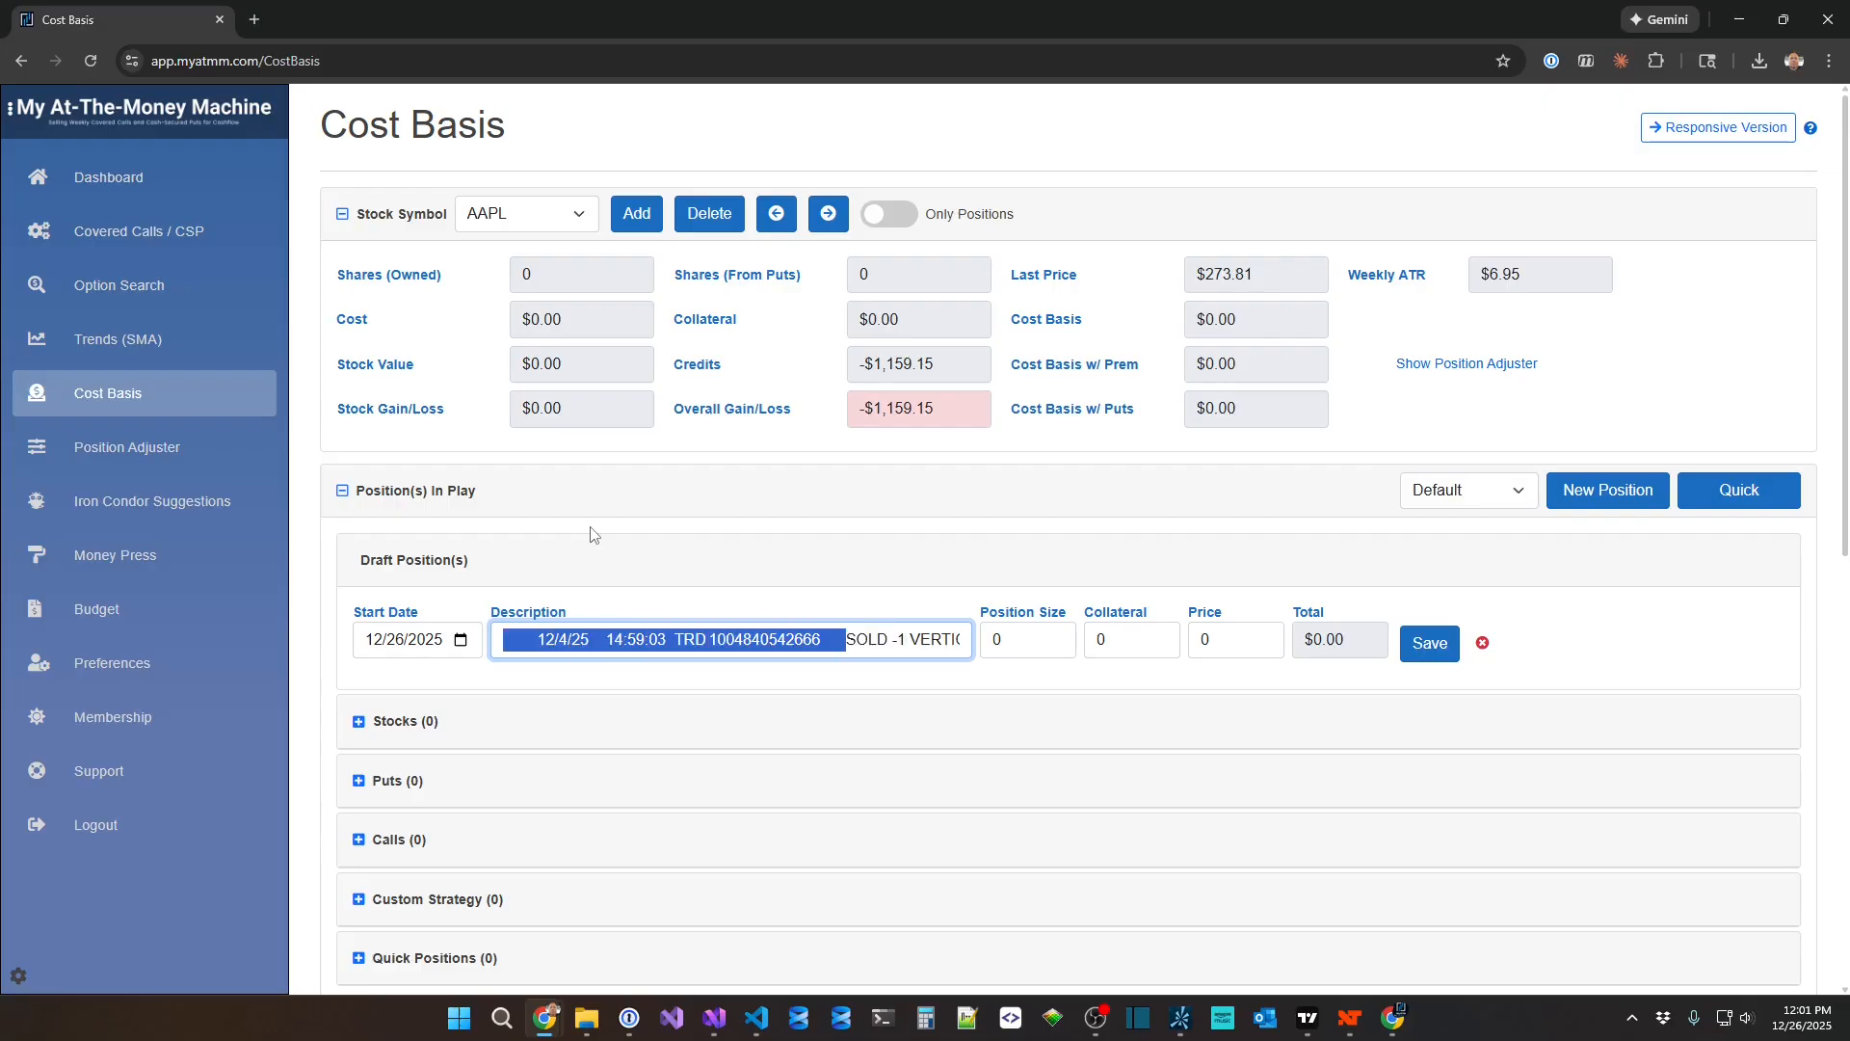
key("BackSpace")
key("End")
key("shift+Left")
key("shift+Left")
key("shift+Left")
key("shift+Left")
key("shift+Left")
key("shift+Left")
key("shift+Left")
key("shift+Left")
key("shift+Left")
key("shift+Left")
key("shift+Left")
key("shift+Left")
key("shift+Left")
key("shift+Left")
key("shift+Left")
key("shift+Left")
key("shift+Left")
key("shift+Left")
key("shift+Left")
key("shift+Left")
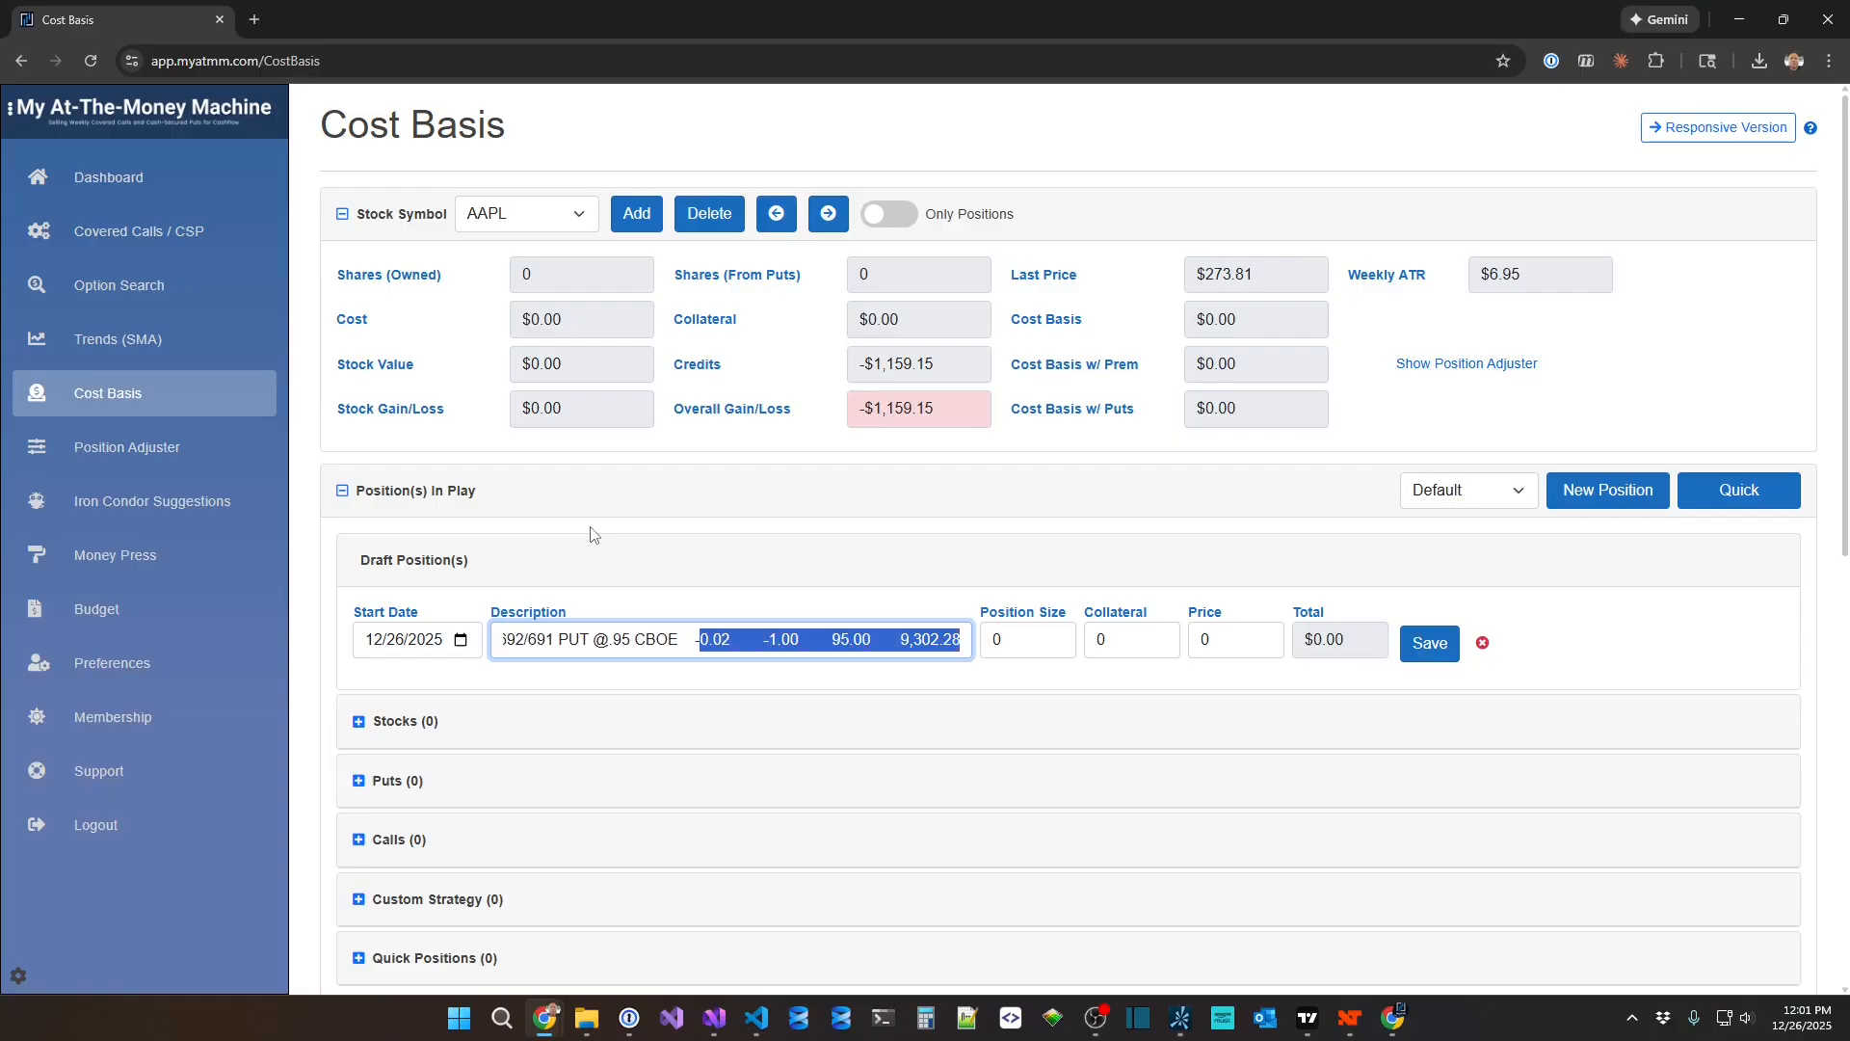
key("BackSpace")
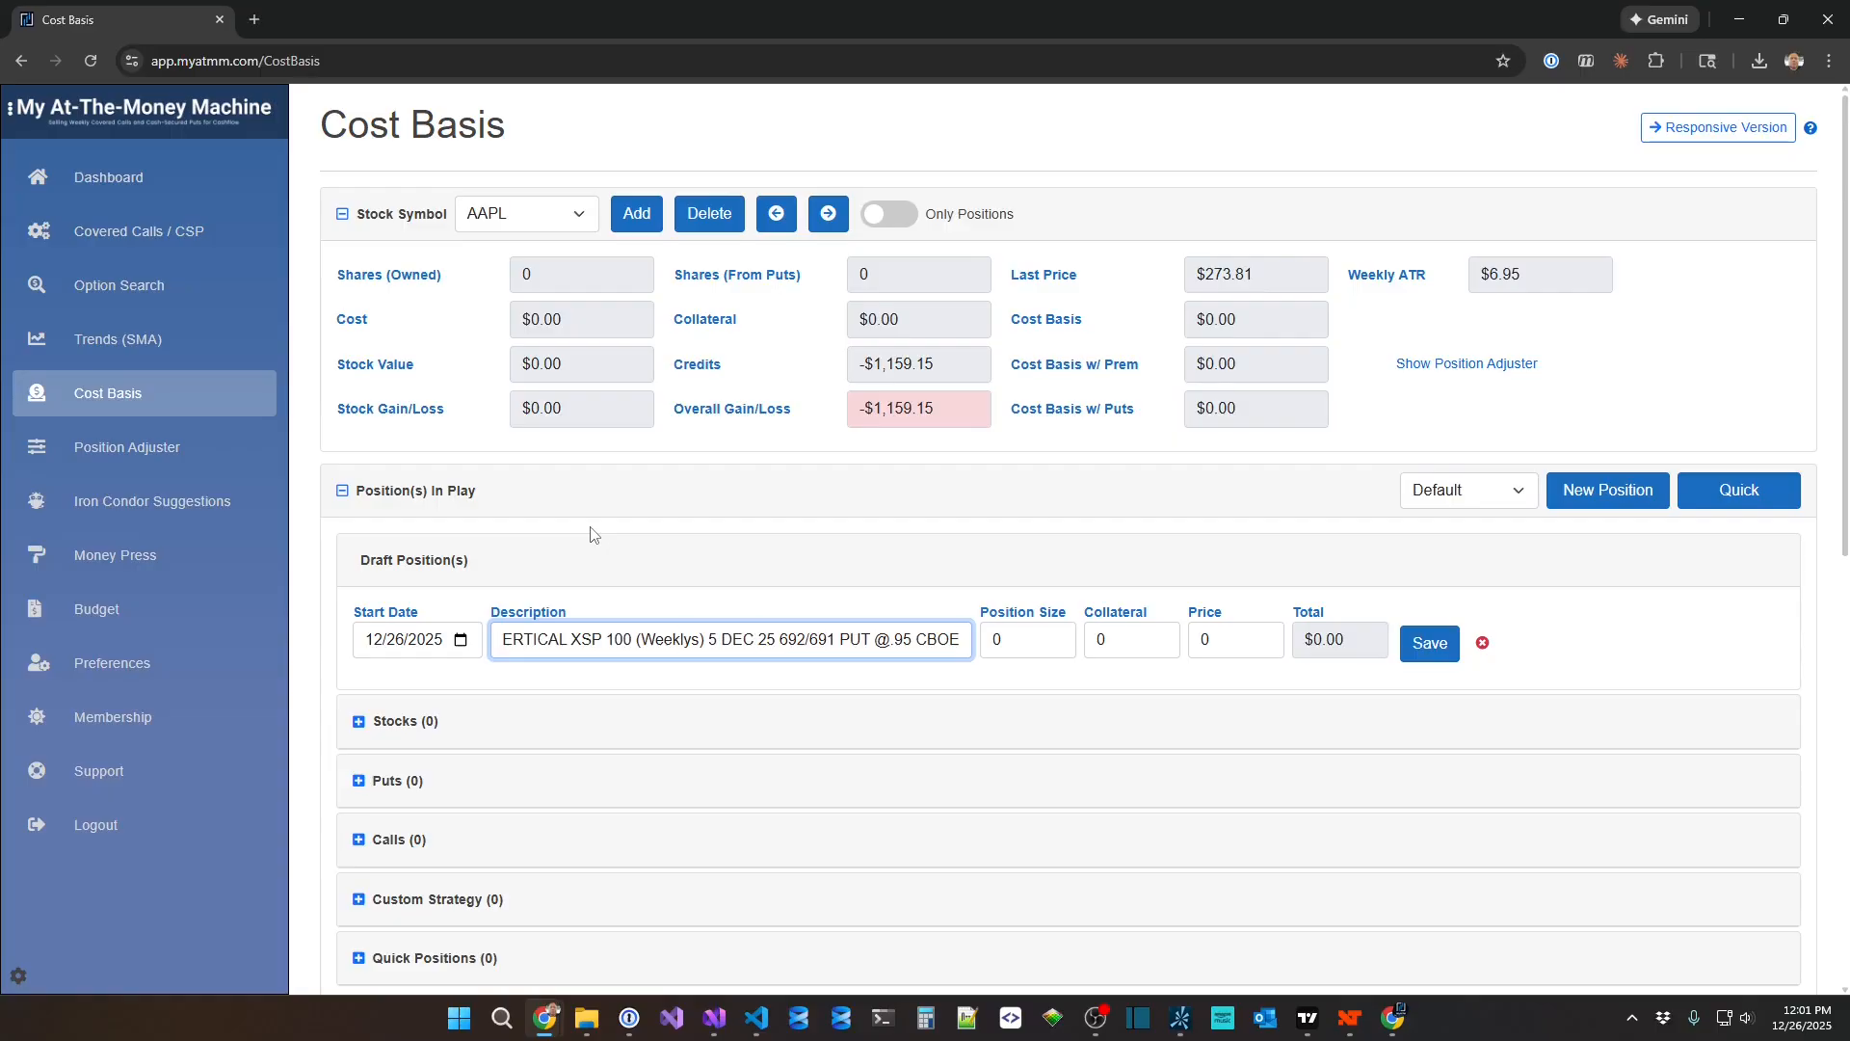
Replace the XSP ticker with AAPL in the draft position's description.
key("Home")
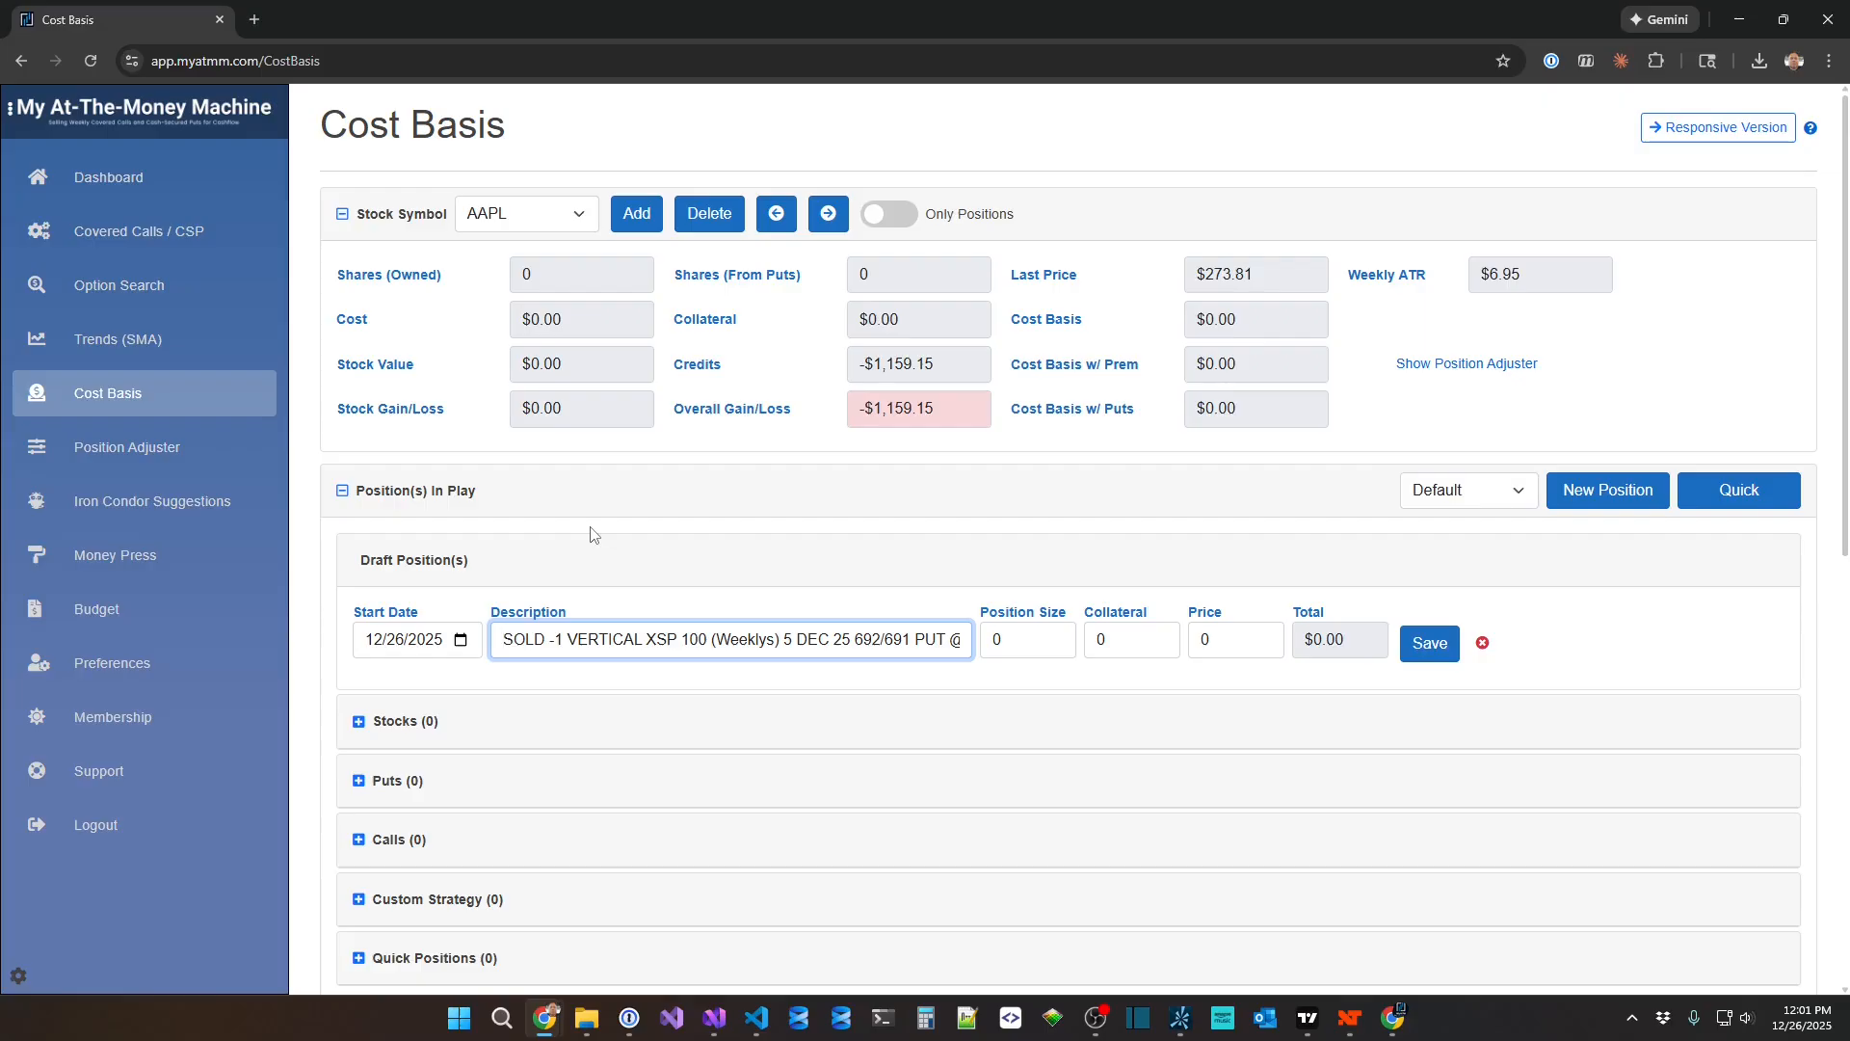
key("Delete")
key("Delete")
key("Delete")
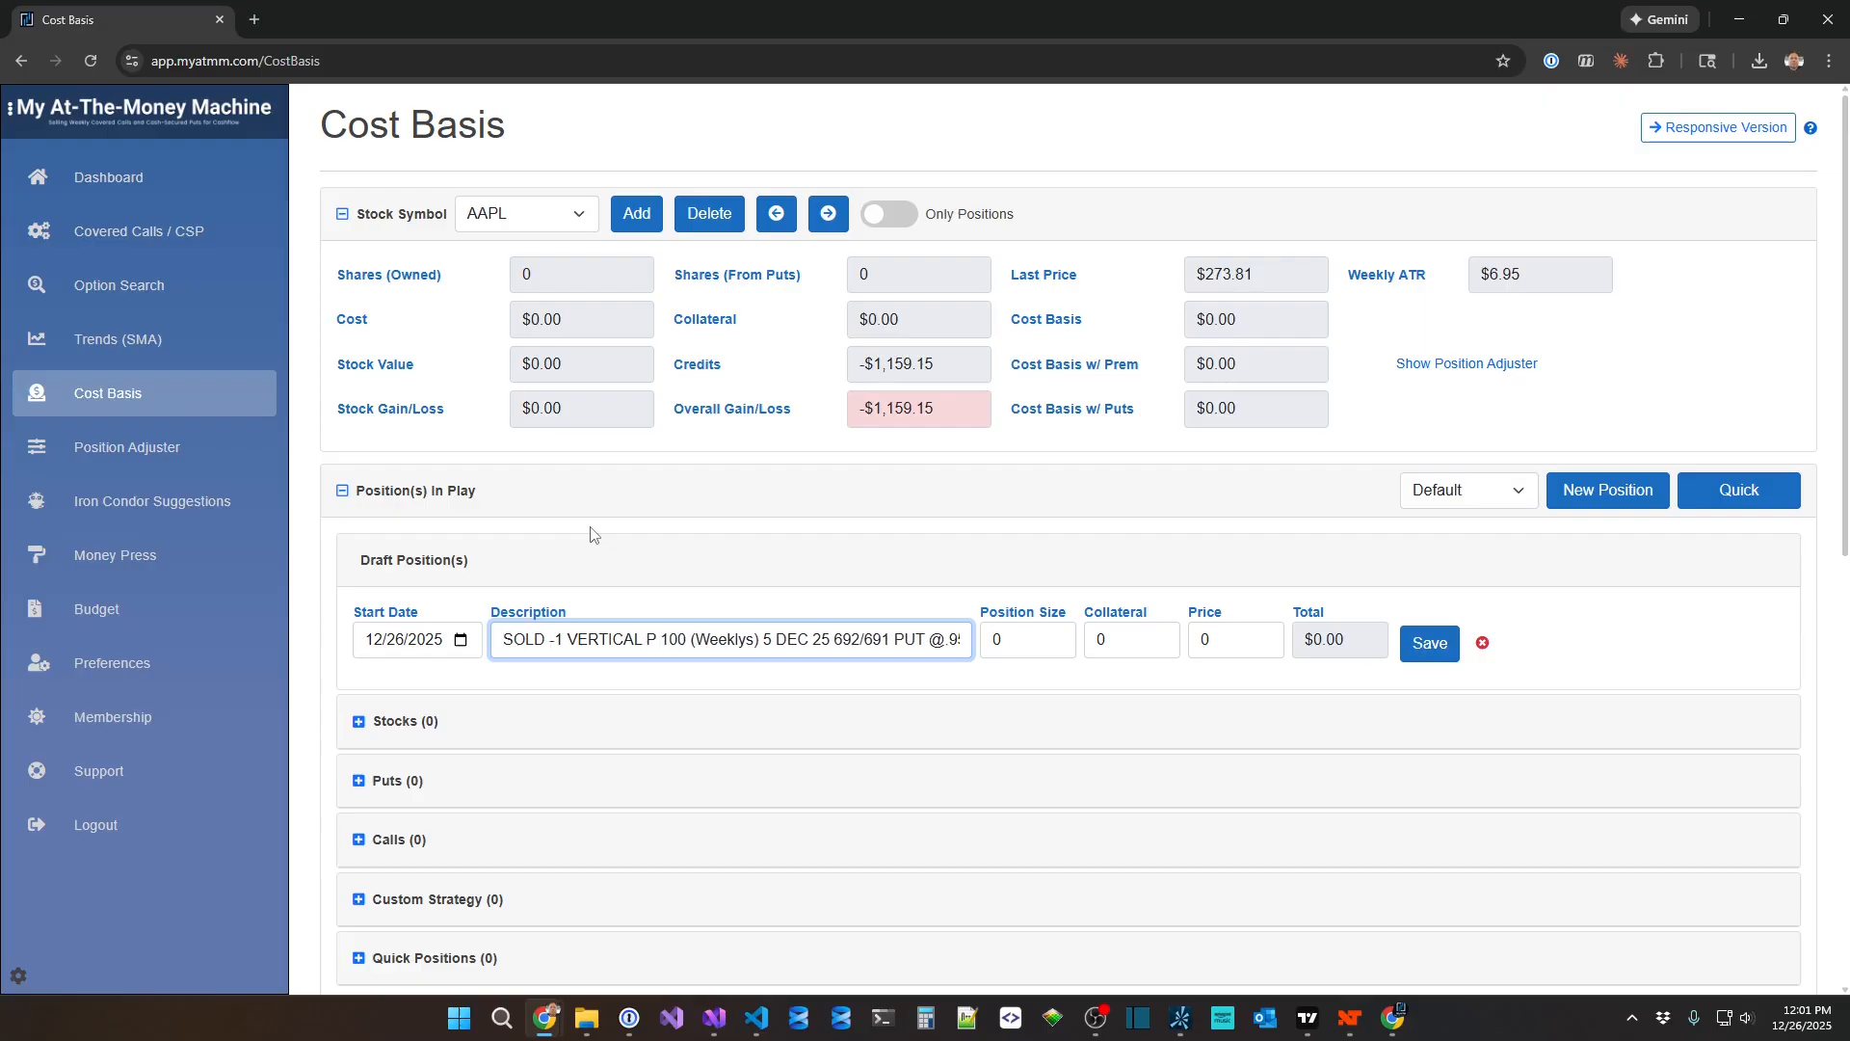
type("AAP")
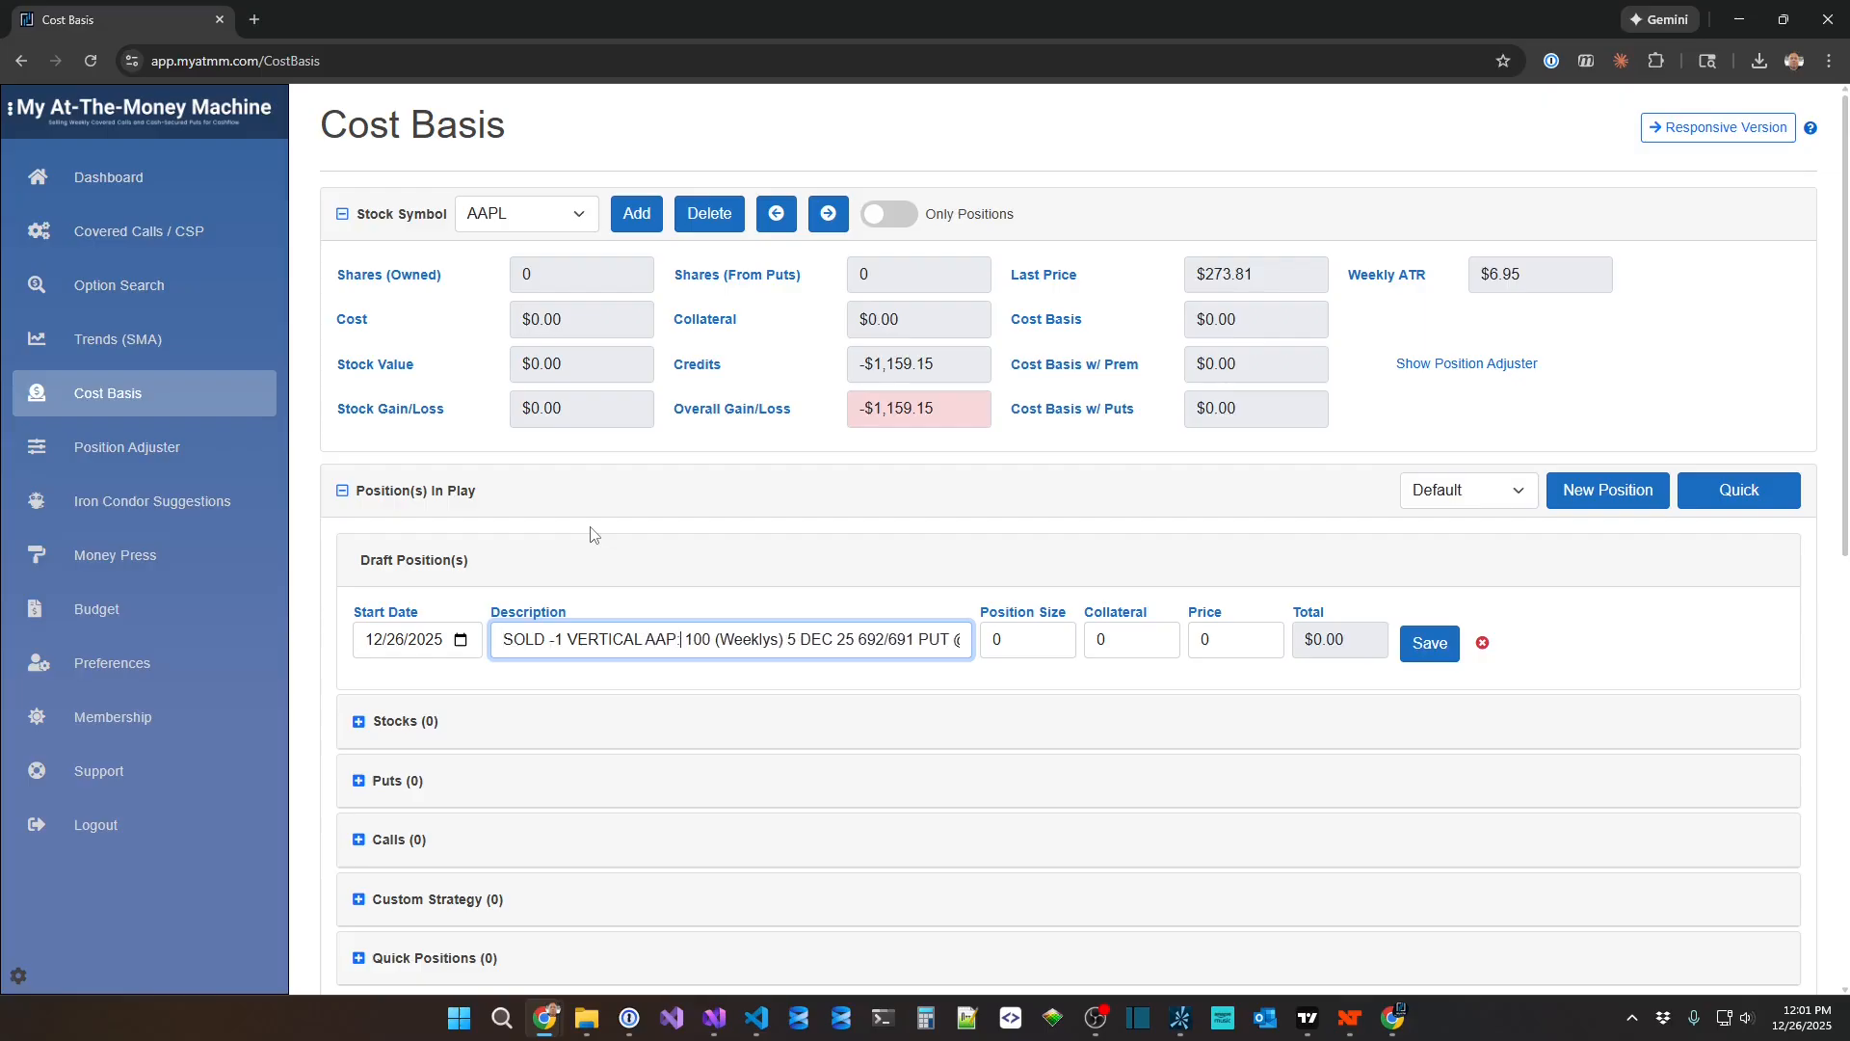
type("L")
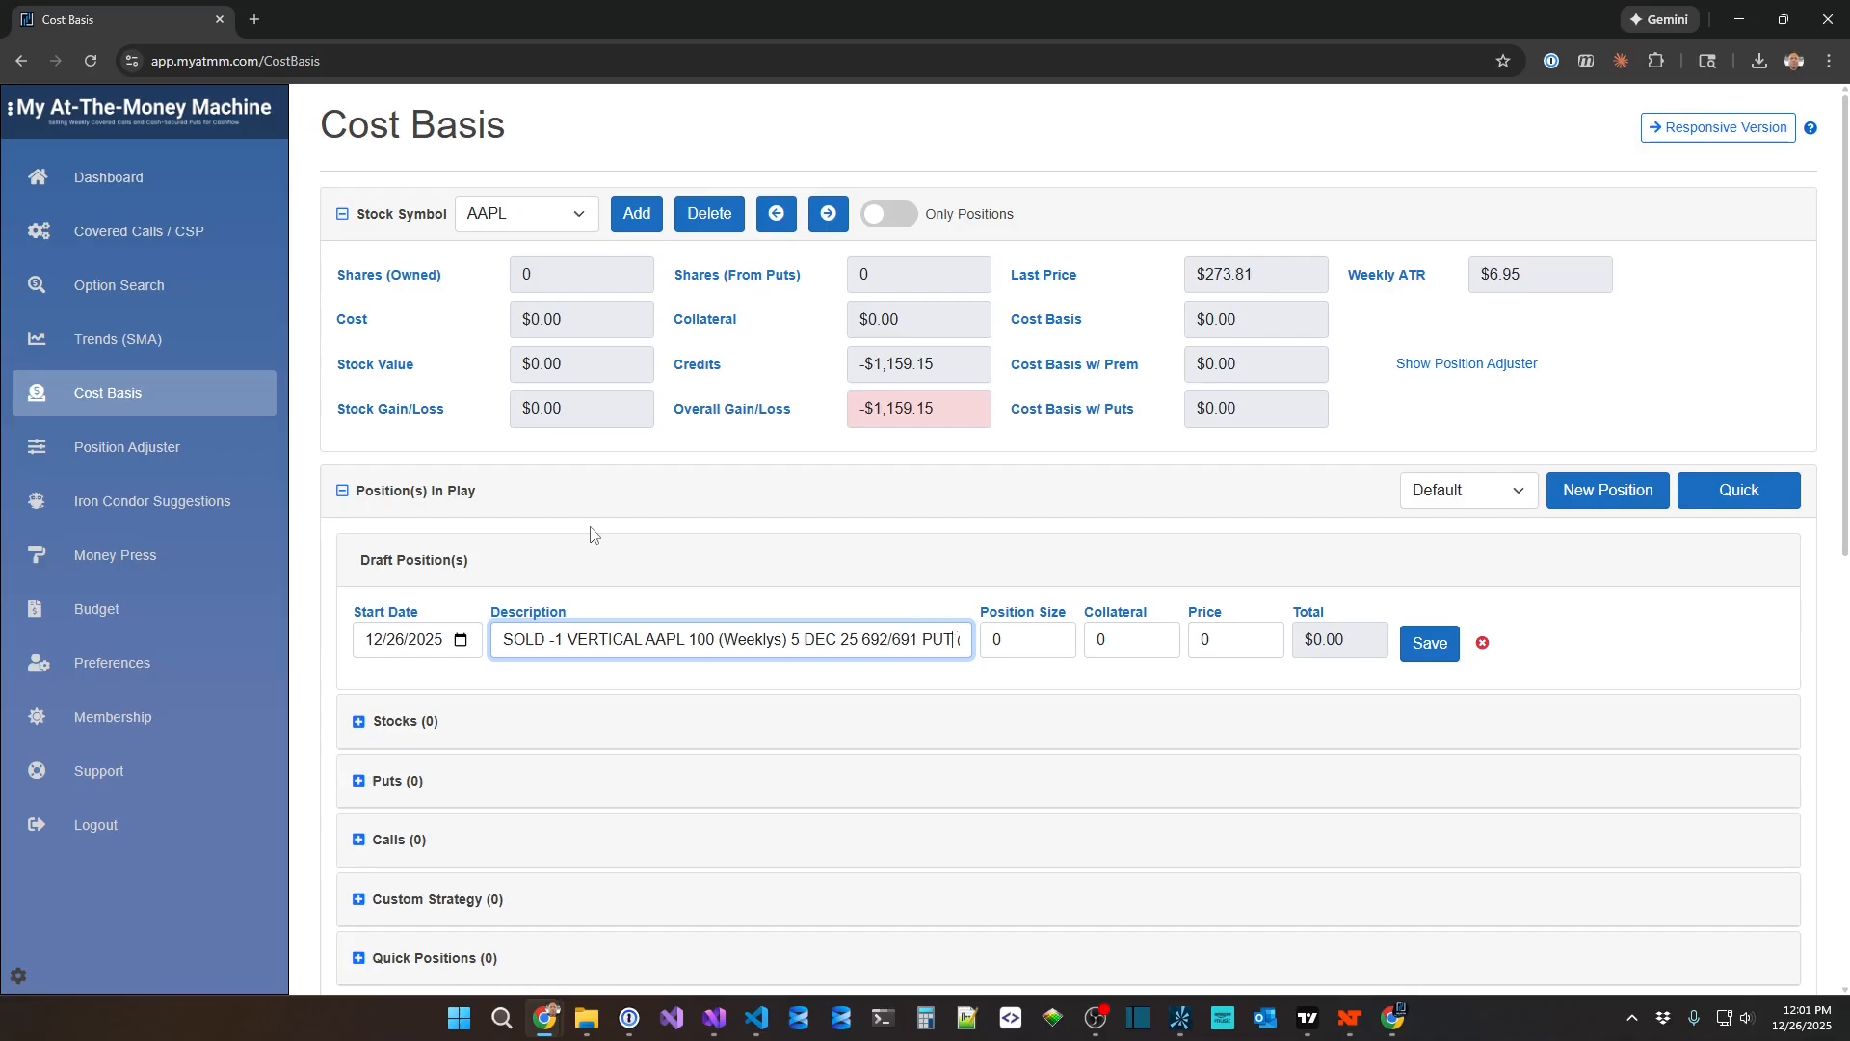
key("Right")
key("Right")
key("Right")
key("Right")
key("Right")
key("Right")
key("Right")
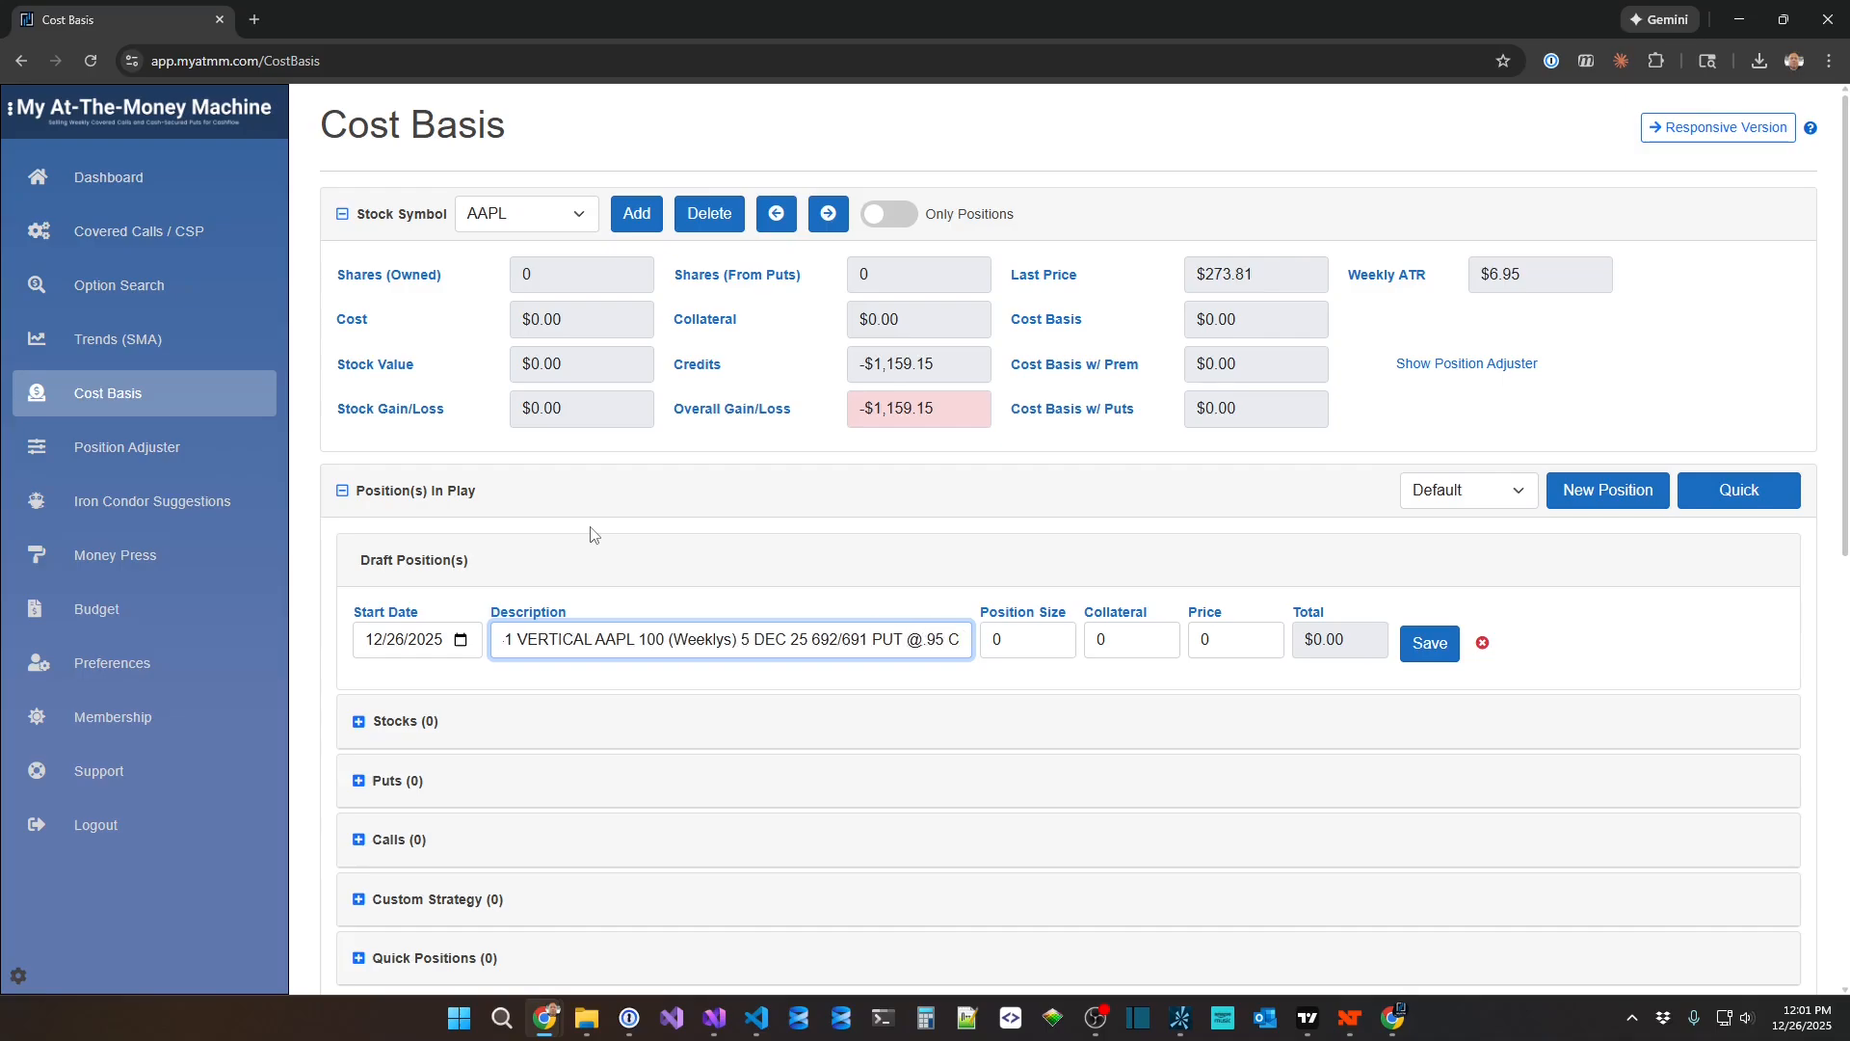
key("Right")
key("Right")
key("Right")
key("Right")
key("Right")
key("Right")
key("Right")
key("Right")
key("Right")
key("Right")
key("Right")
key("Right")
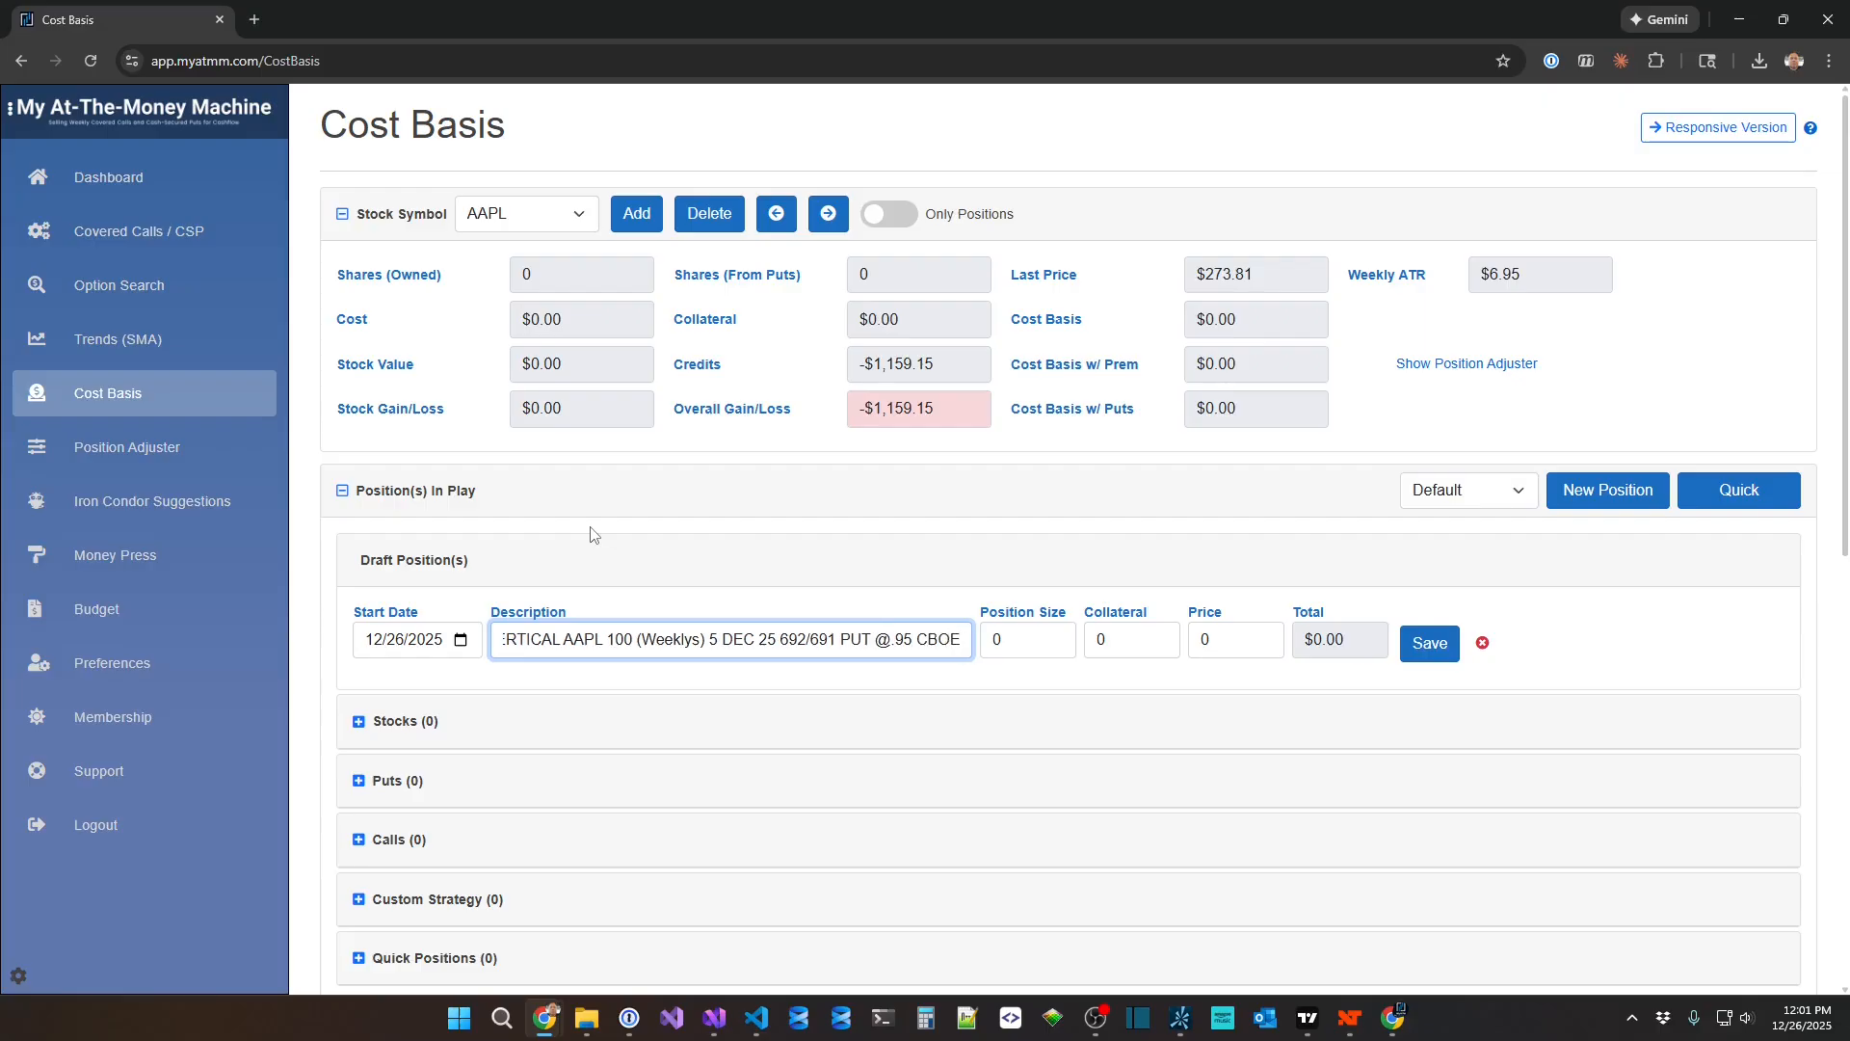
key("Home")
Set the draft position's size to 1 and its collateral to 100.
key("Tab")
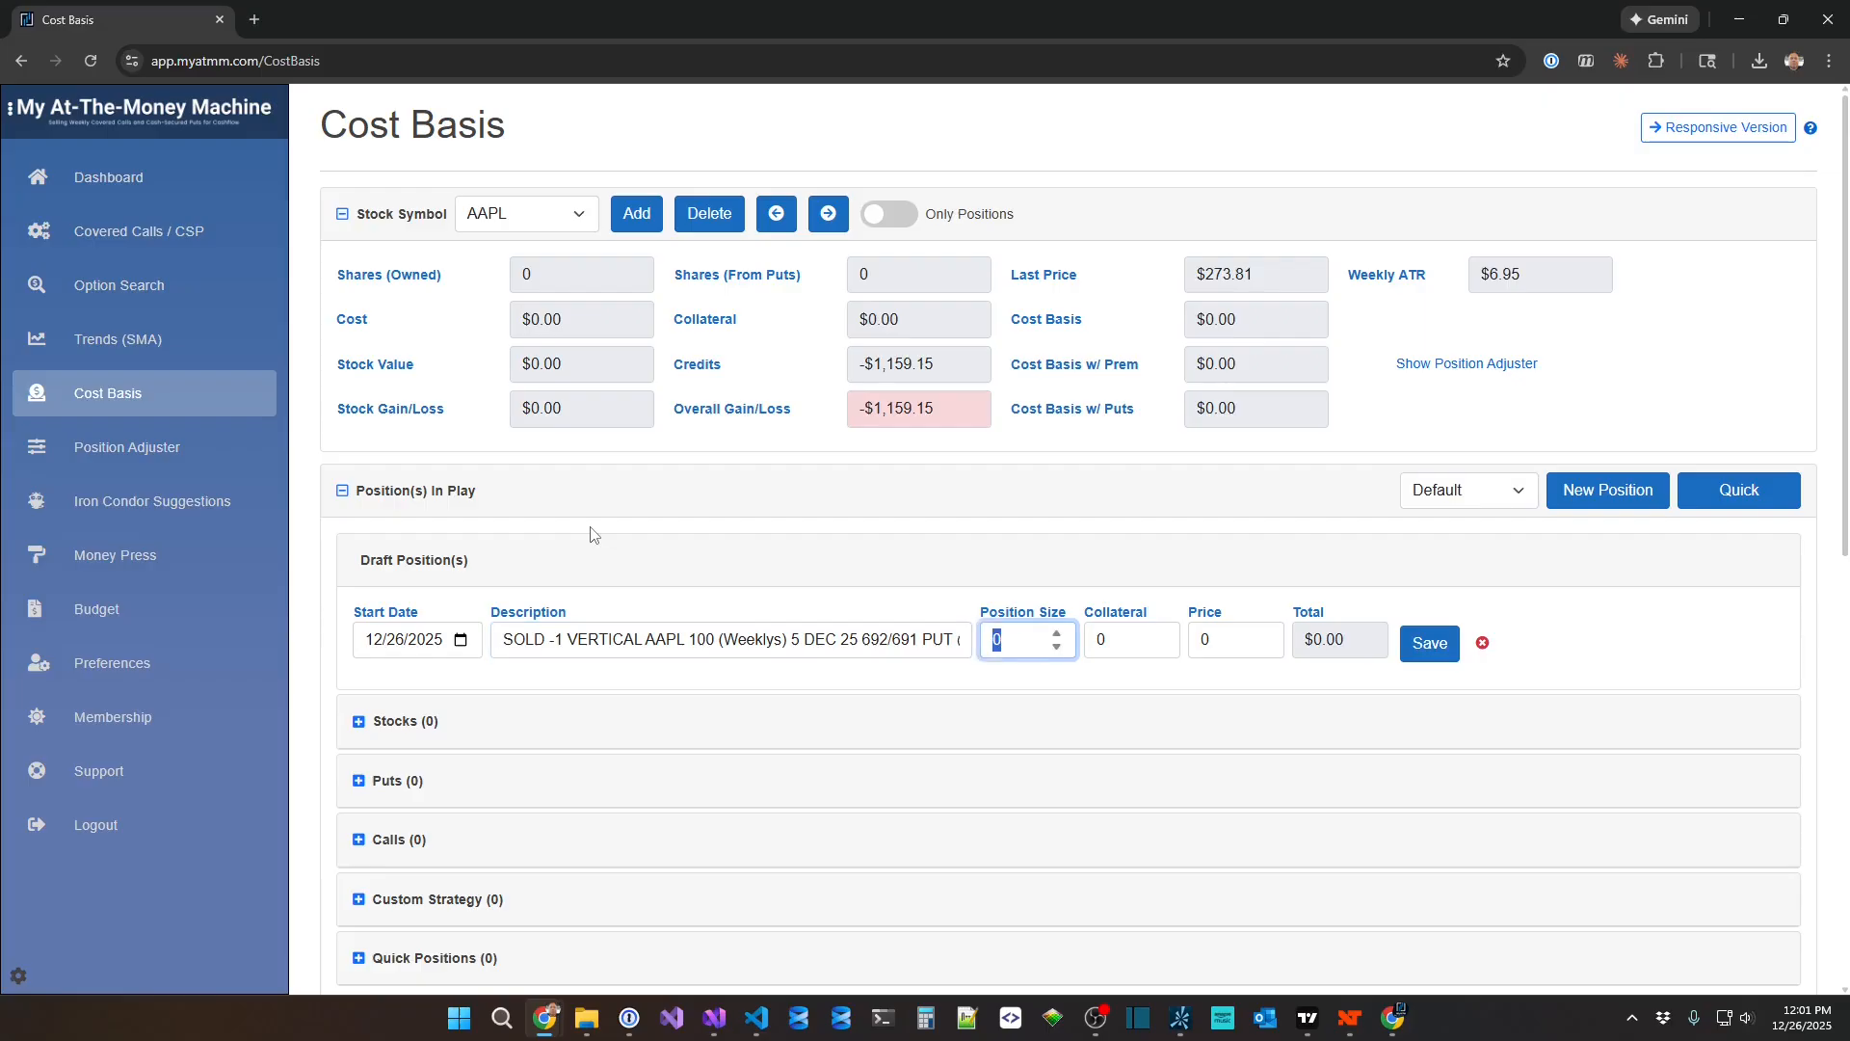
type("1")
key("Tab")
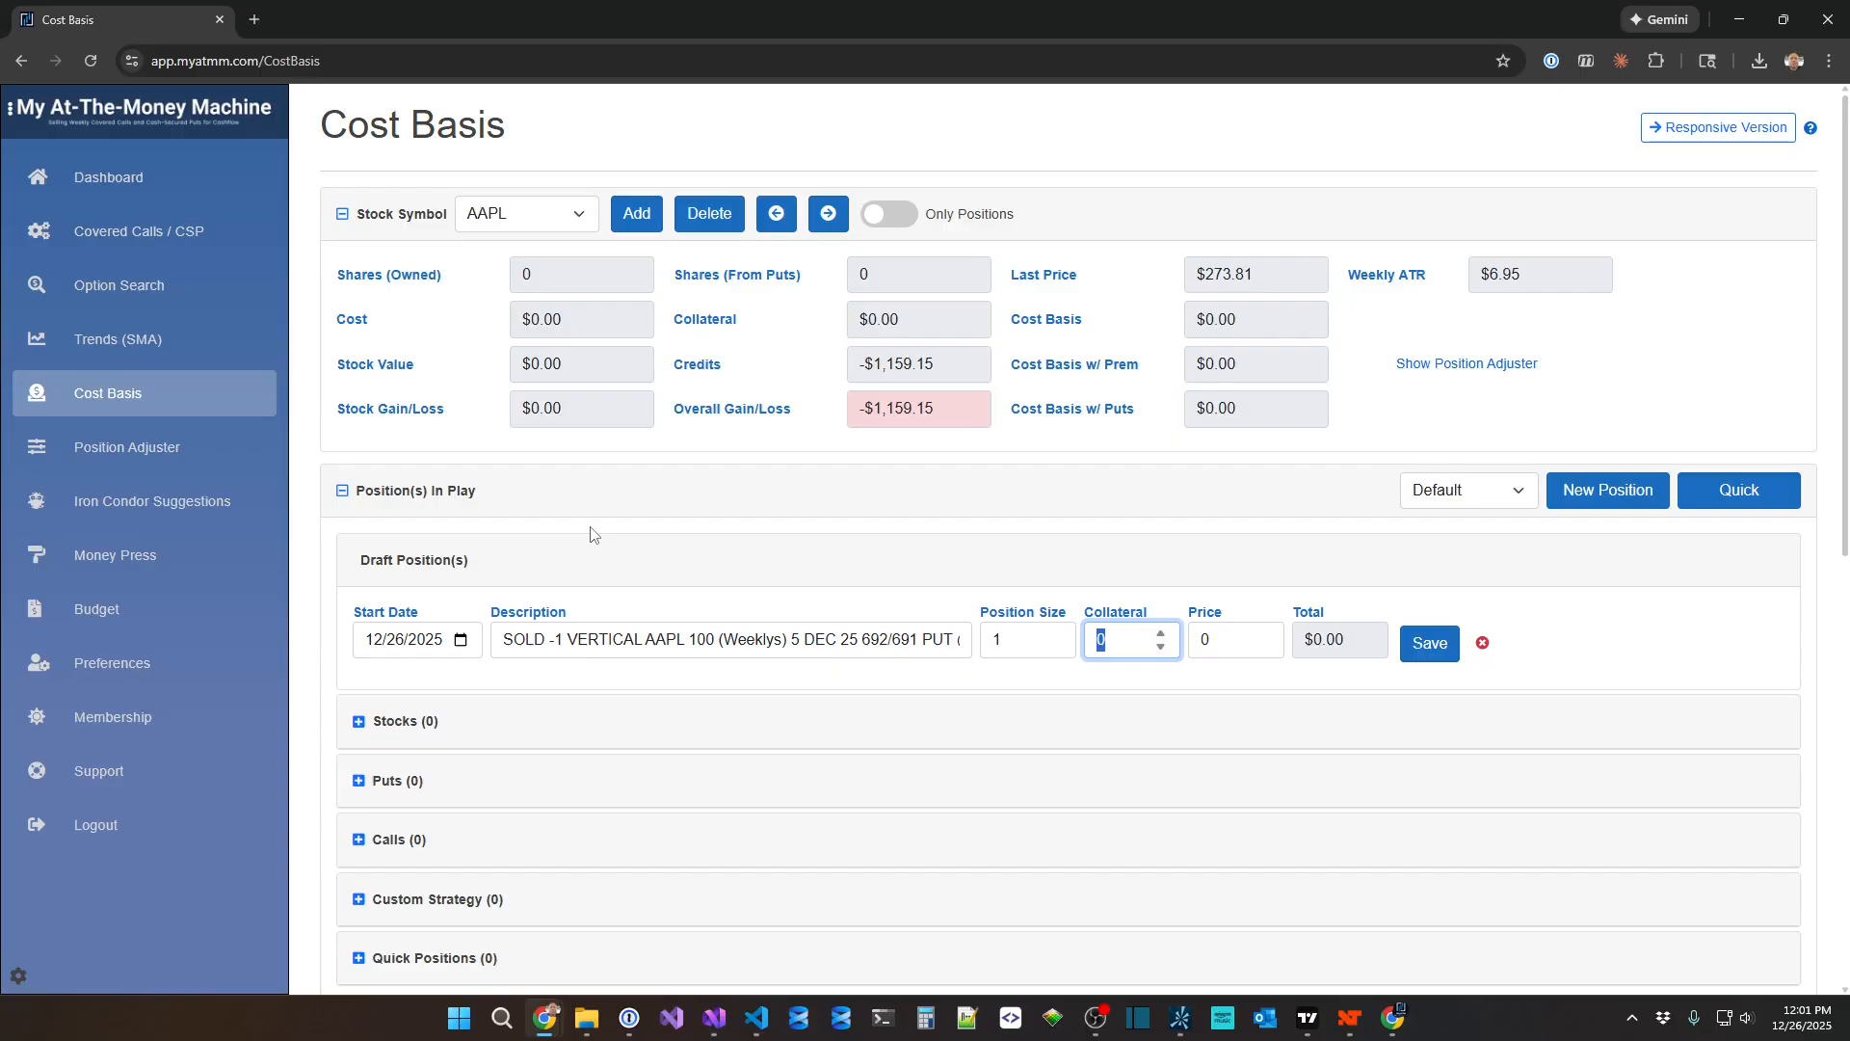
type("100")
key("Tab")
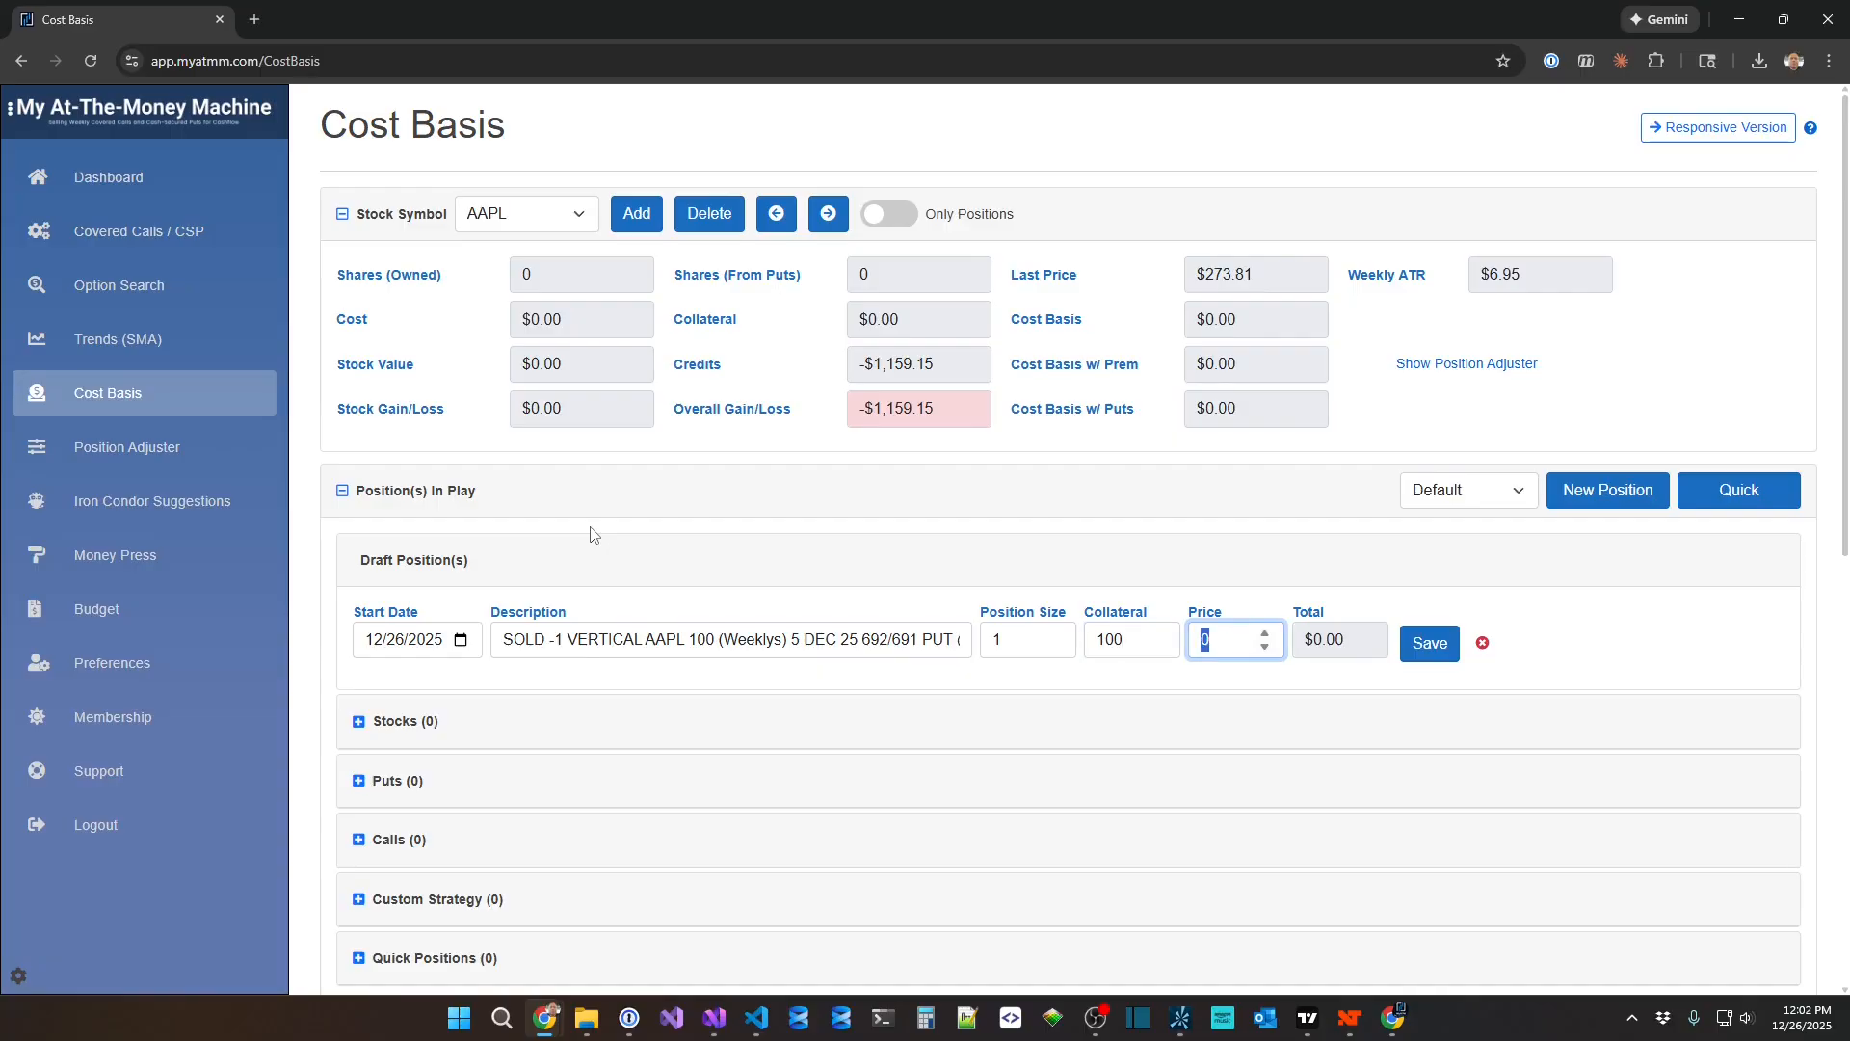
Check the trade price in the description, set the draft's price to 0.95 and save the quick position.
key("shift+Tab")
key("shift+Tab")
key("shift+Tab")
key("End")
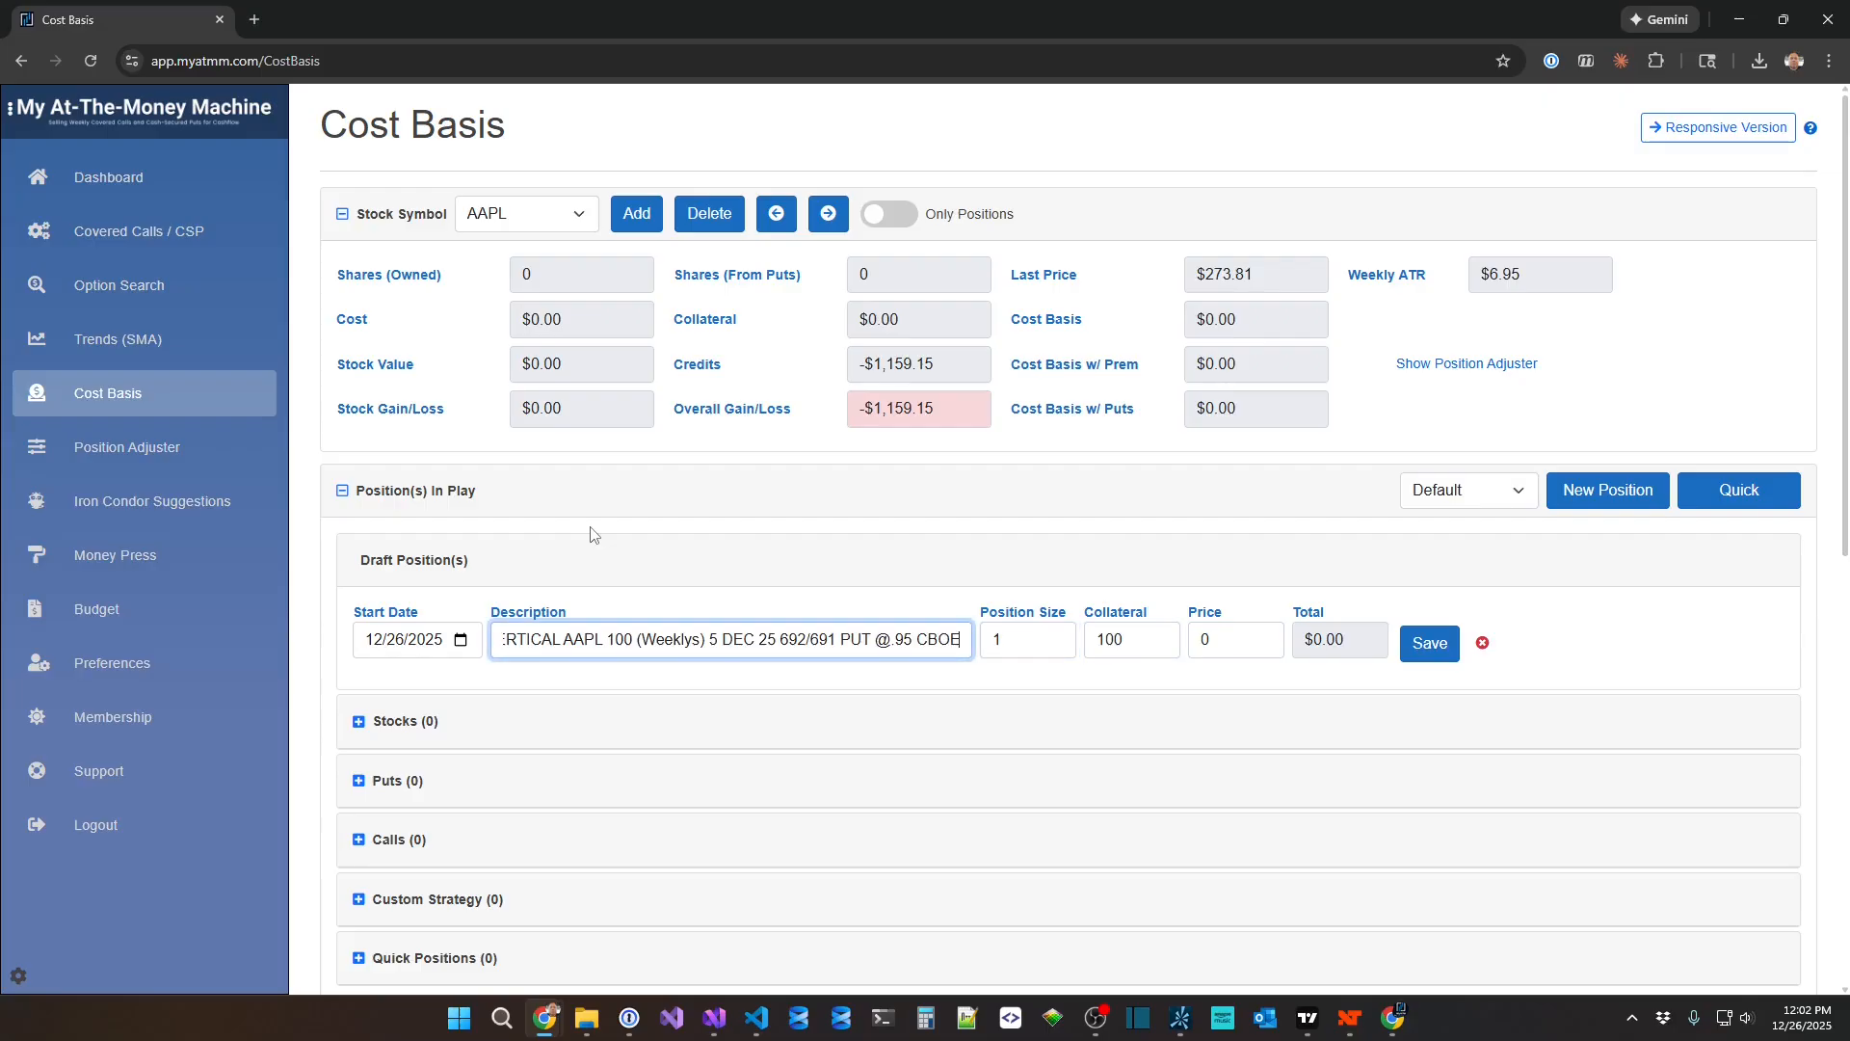
key("Tab")
key("Tab")
key("Tab")
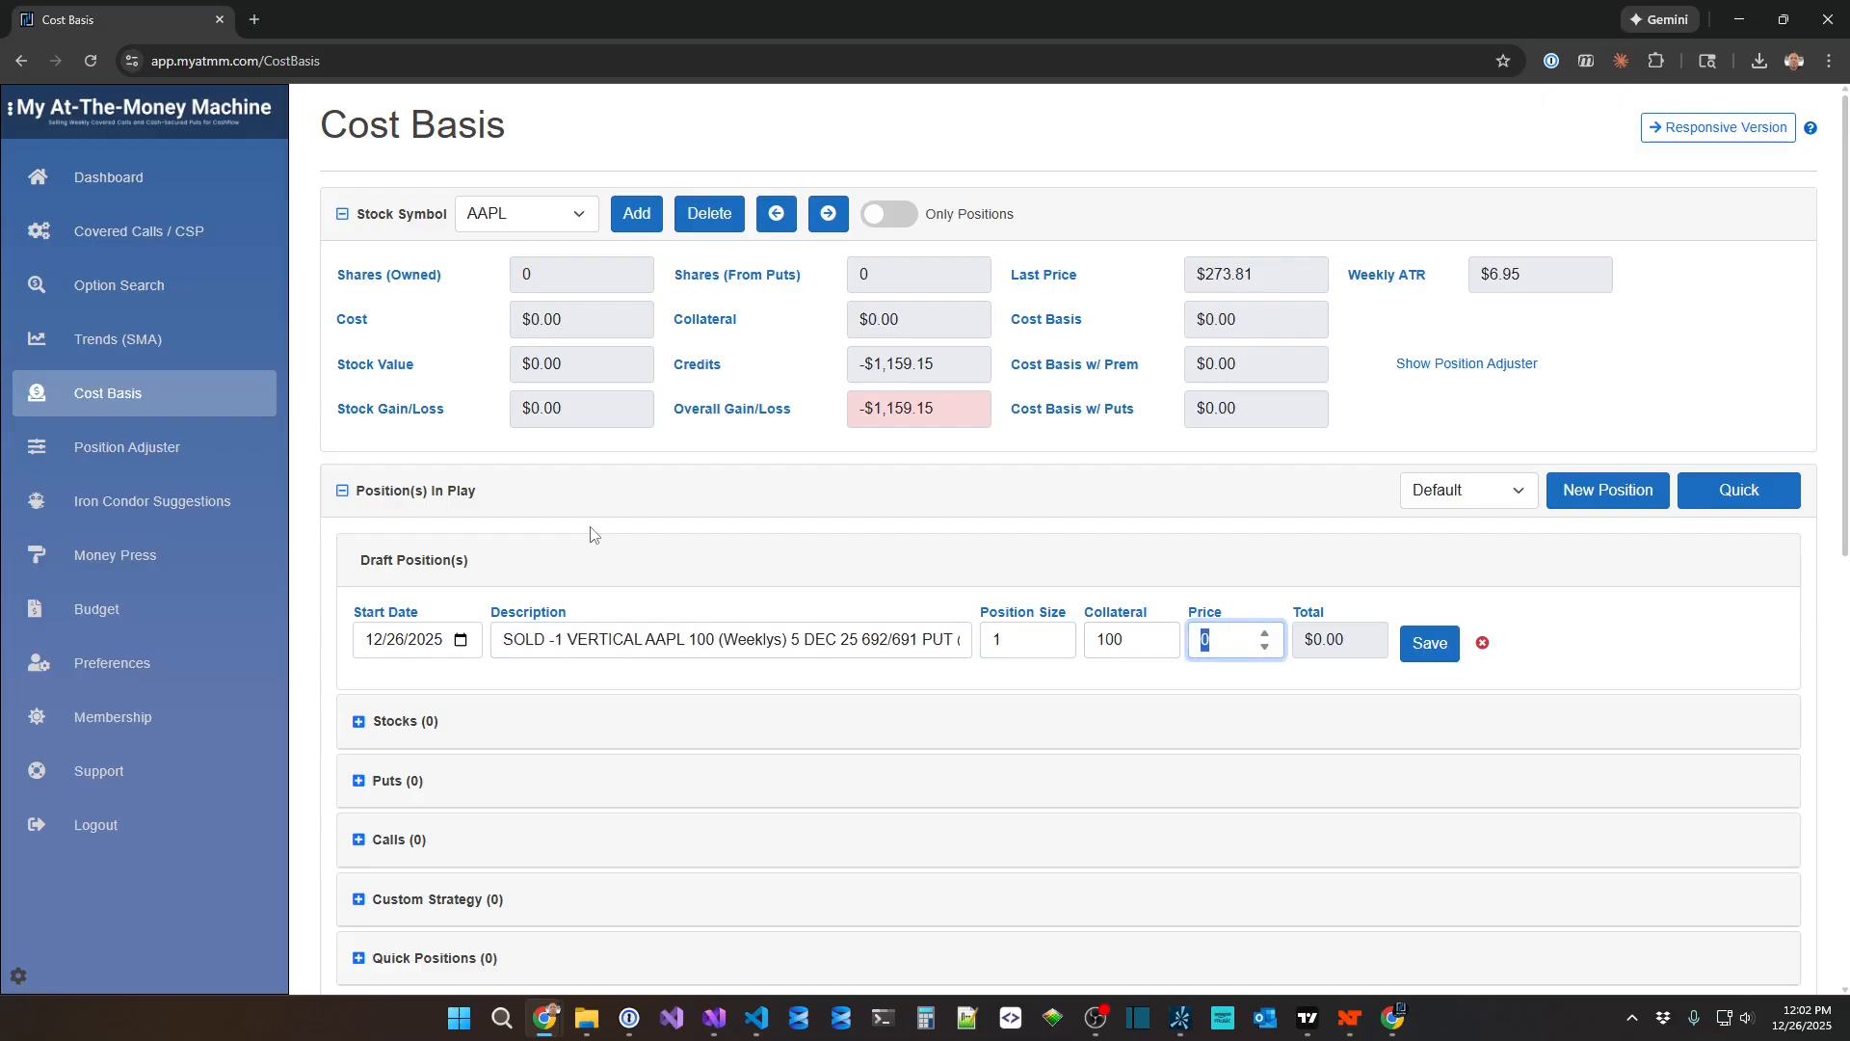
type("95")
key("Tab")
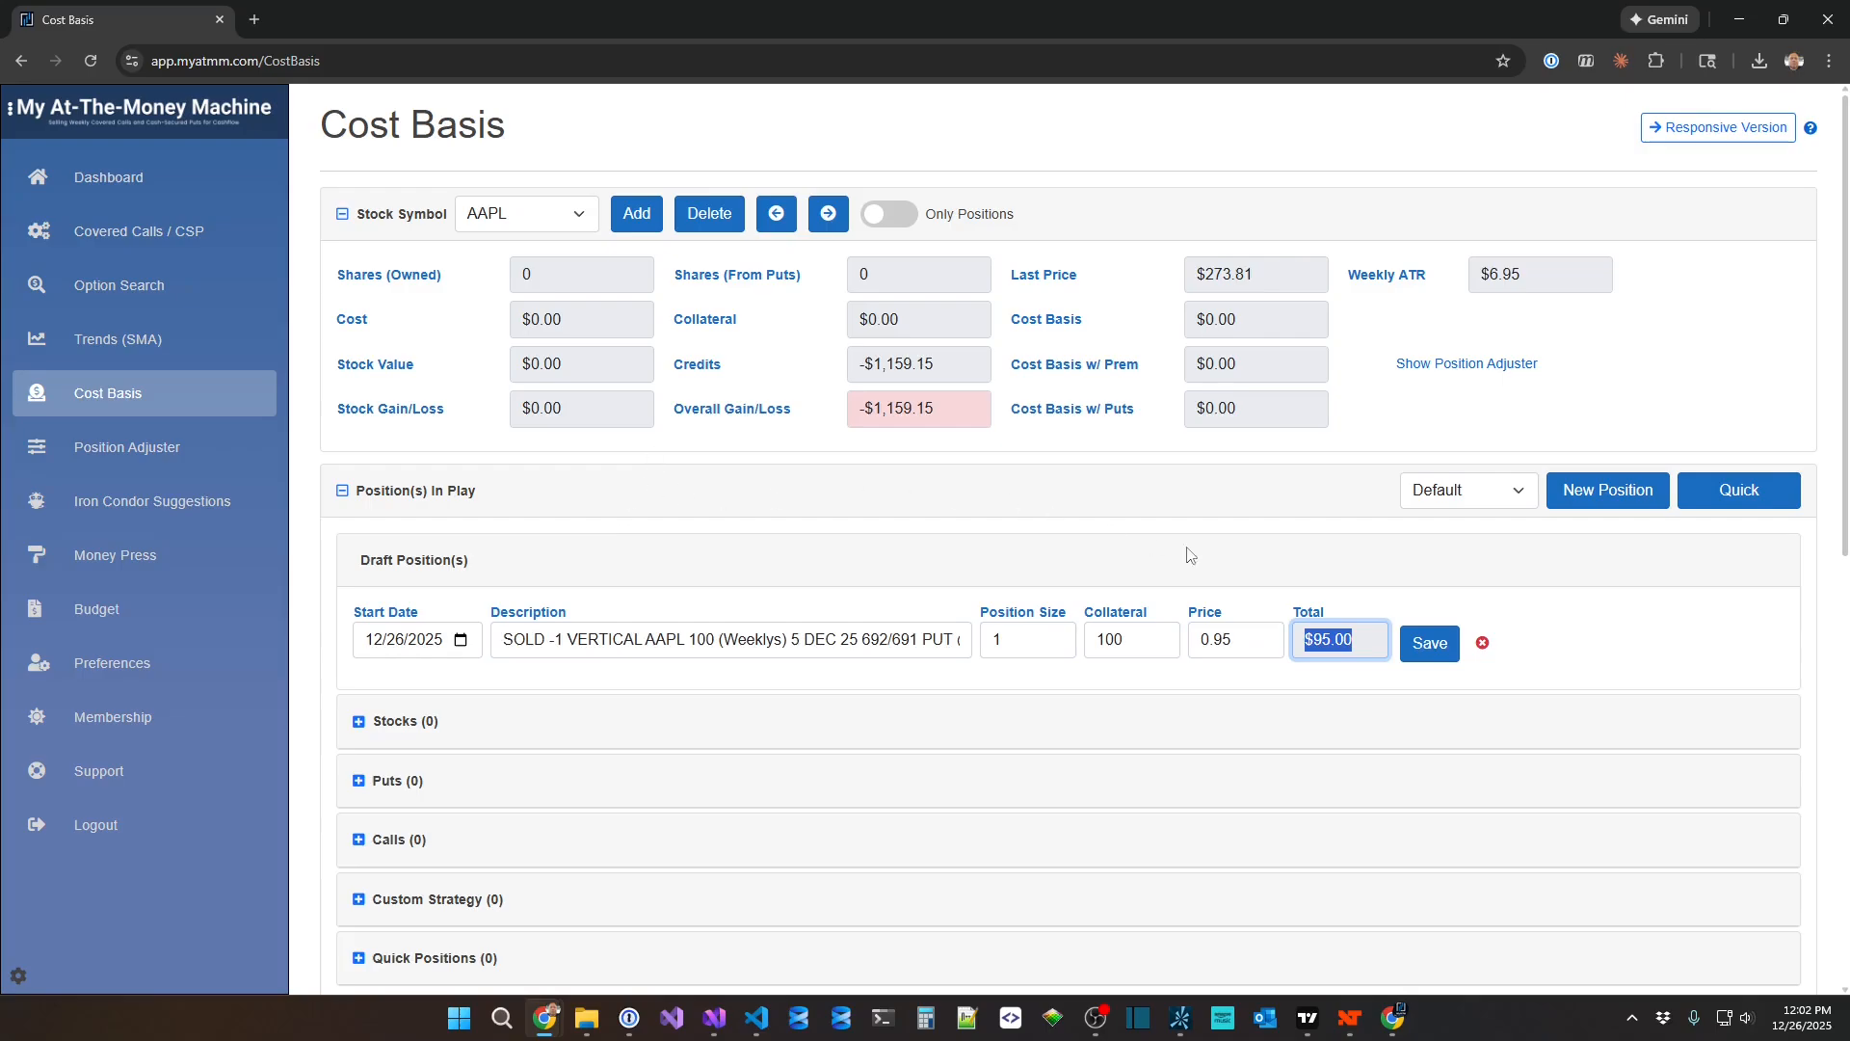
left_click(1436, 648)
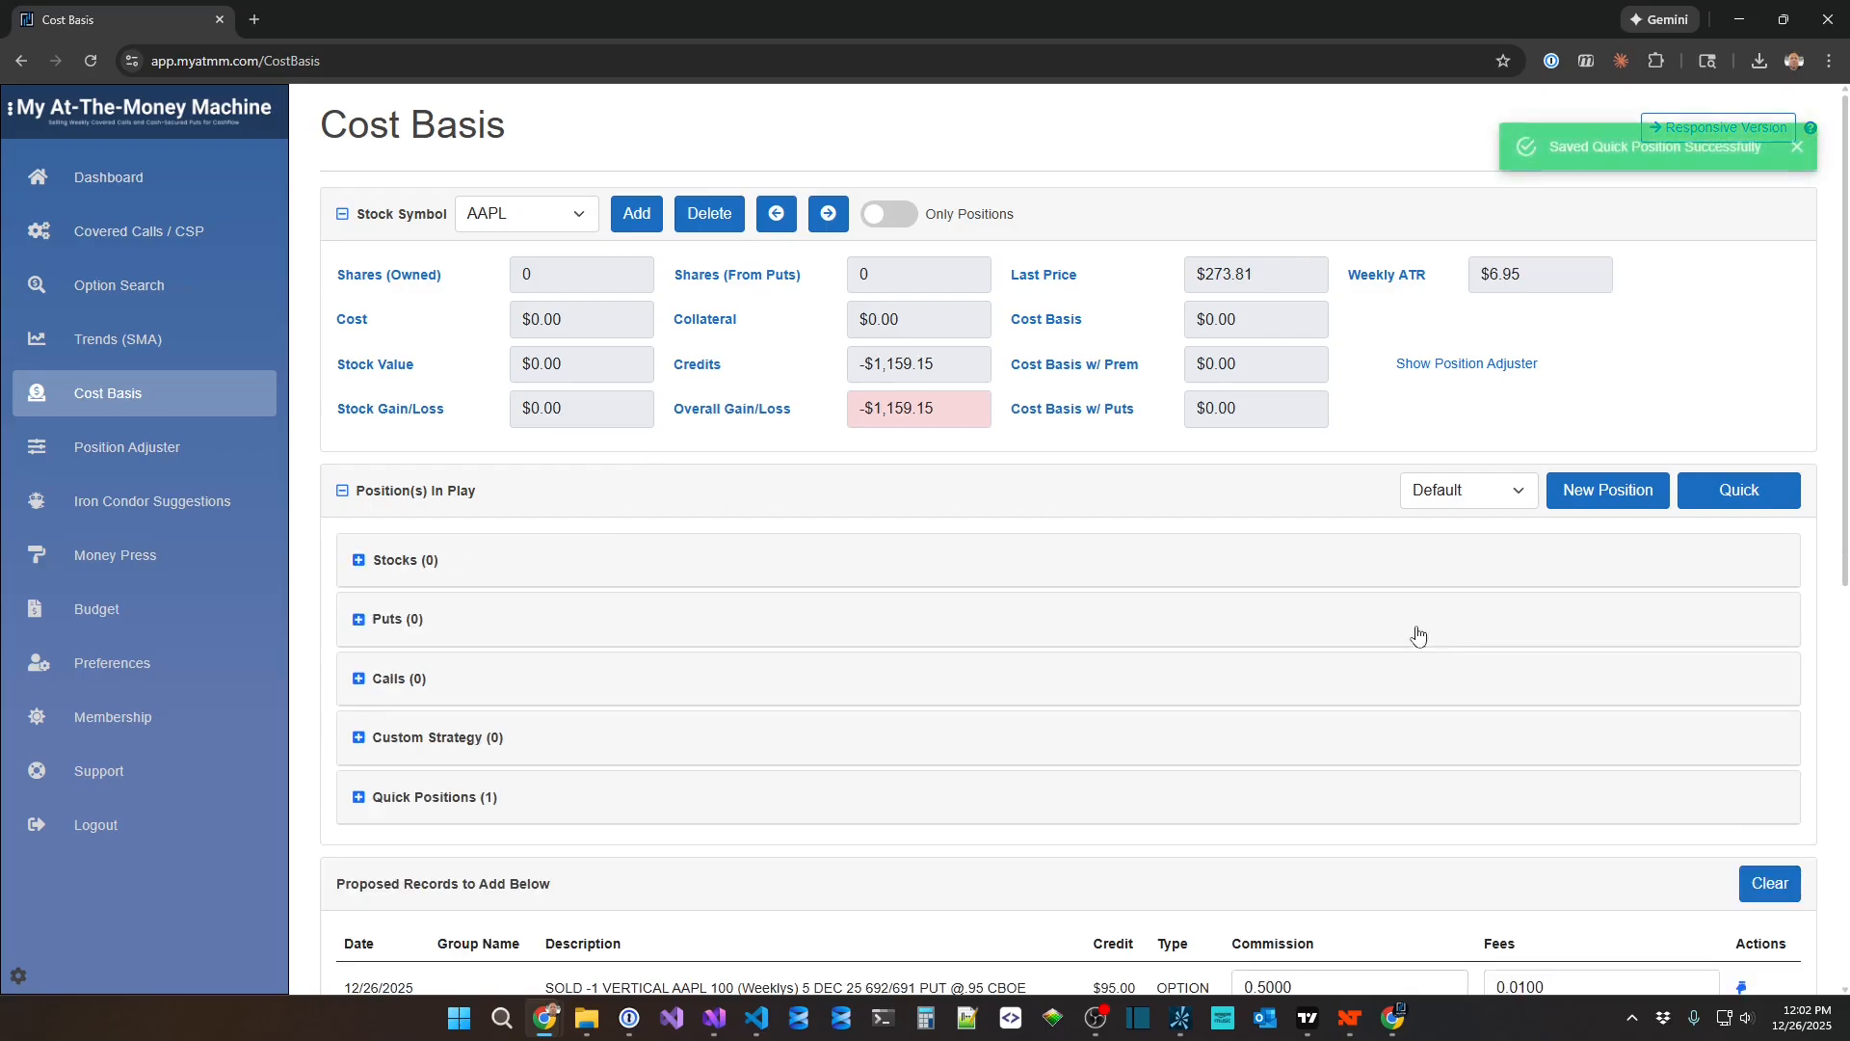
Expand the quick positions and save the proposed $95.00 opening record as an AAPL transaction.
left_click(550, 817)
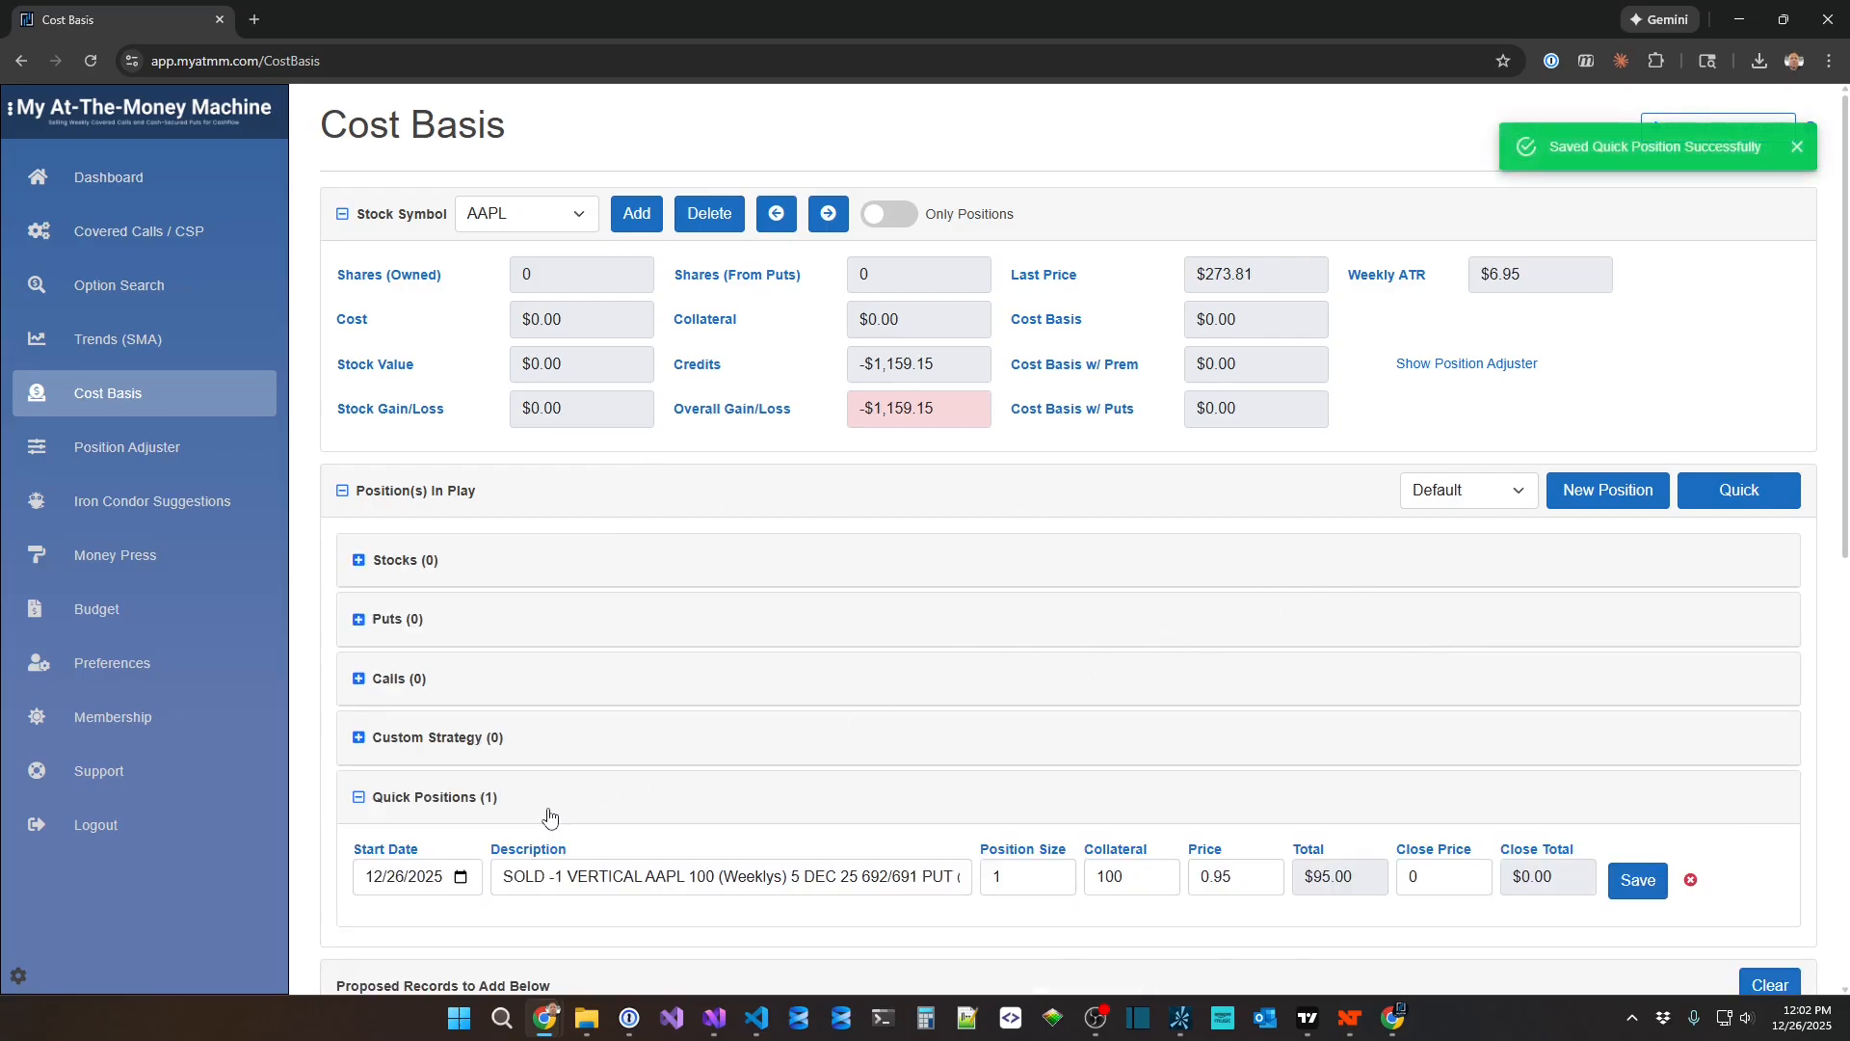
scroll(675, 835, "down", 1)
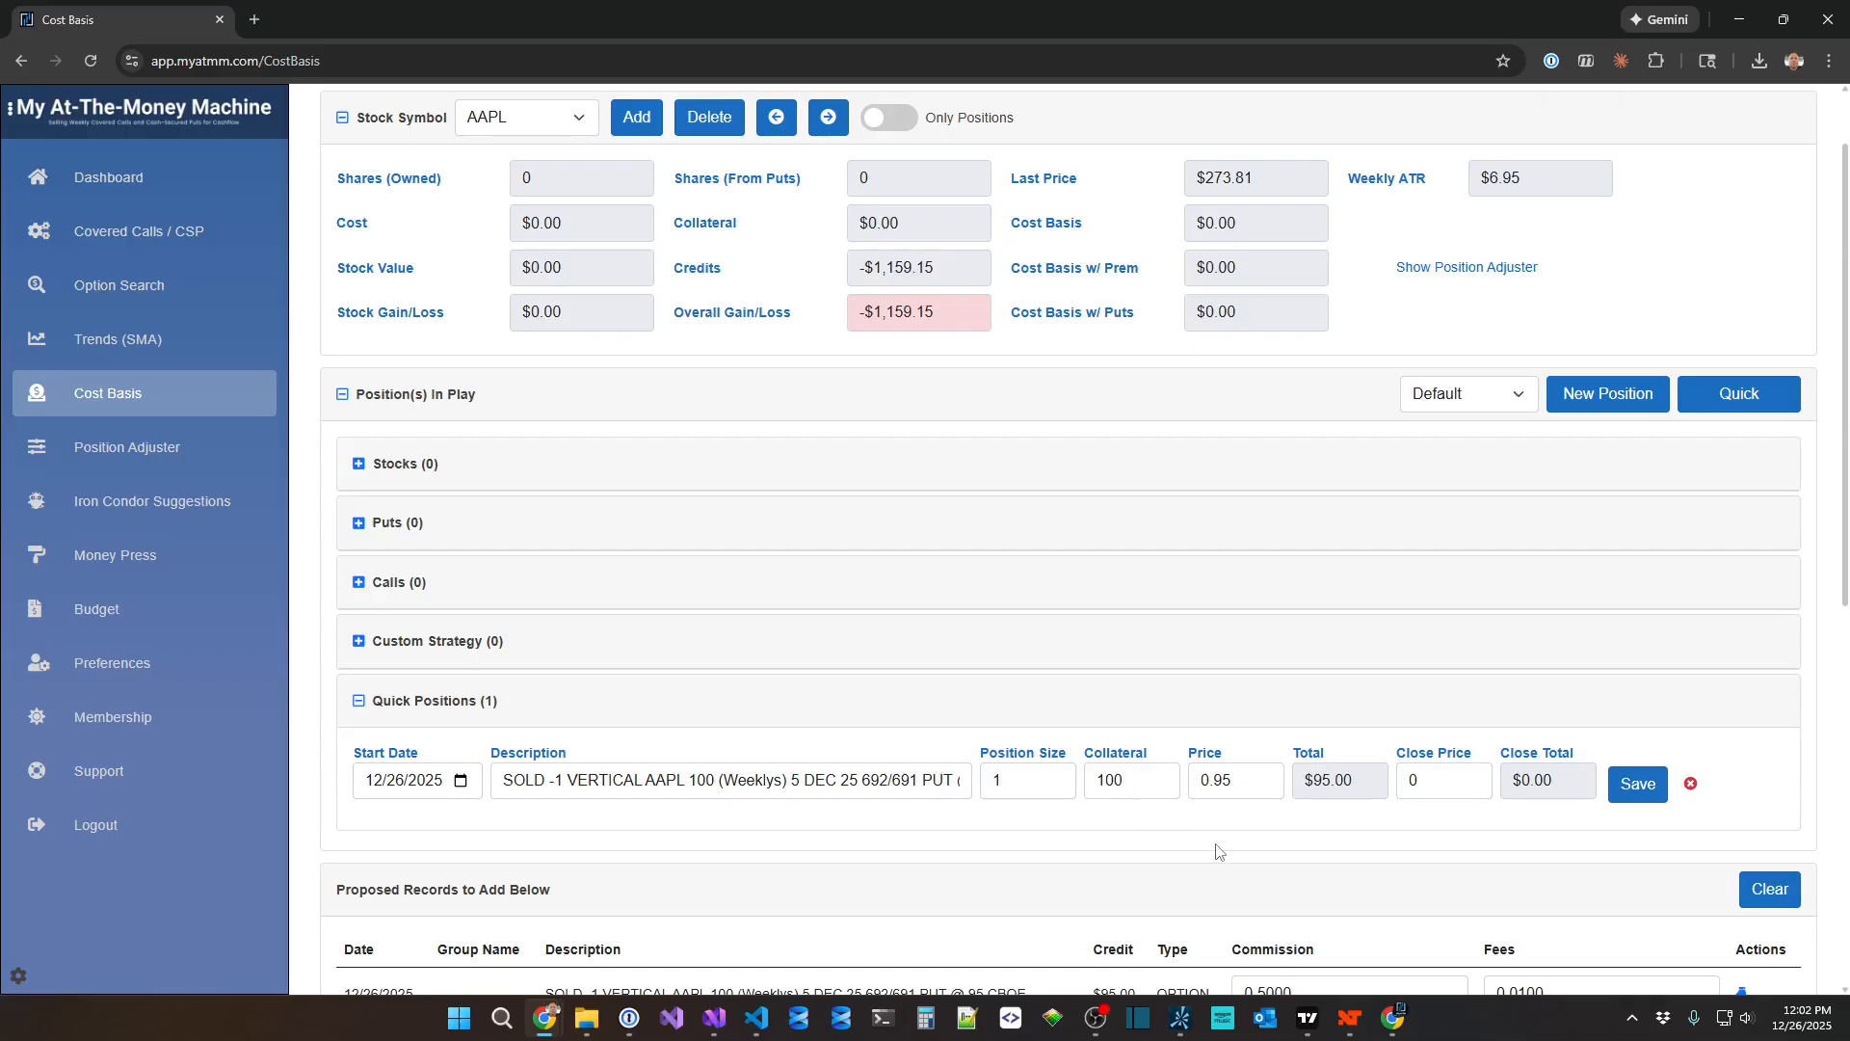
scroll(1217, 850, "down", 4)
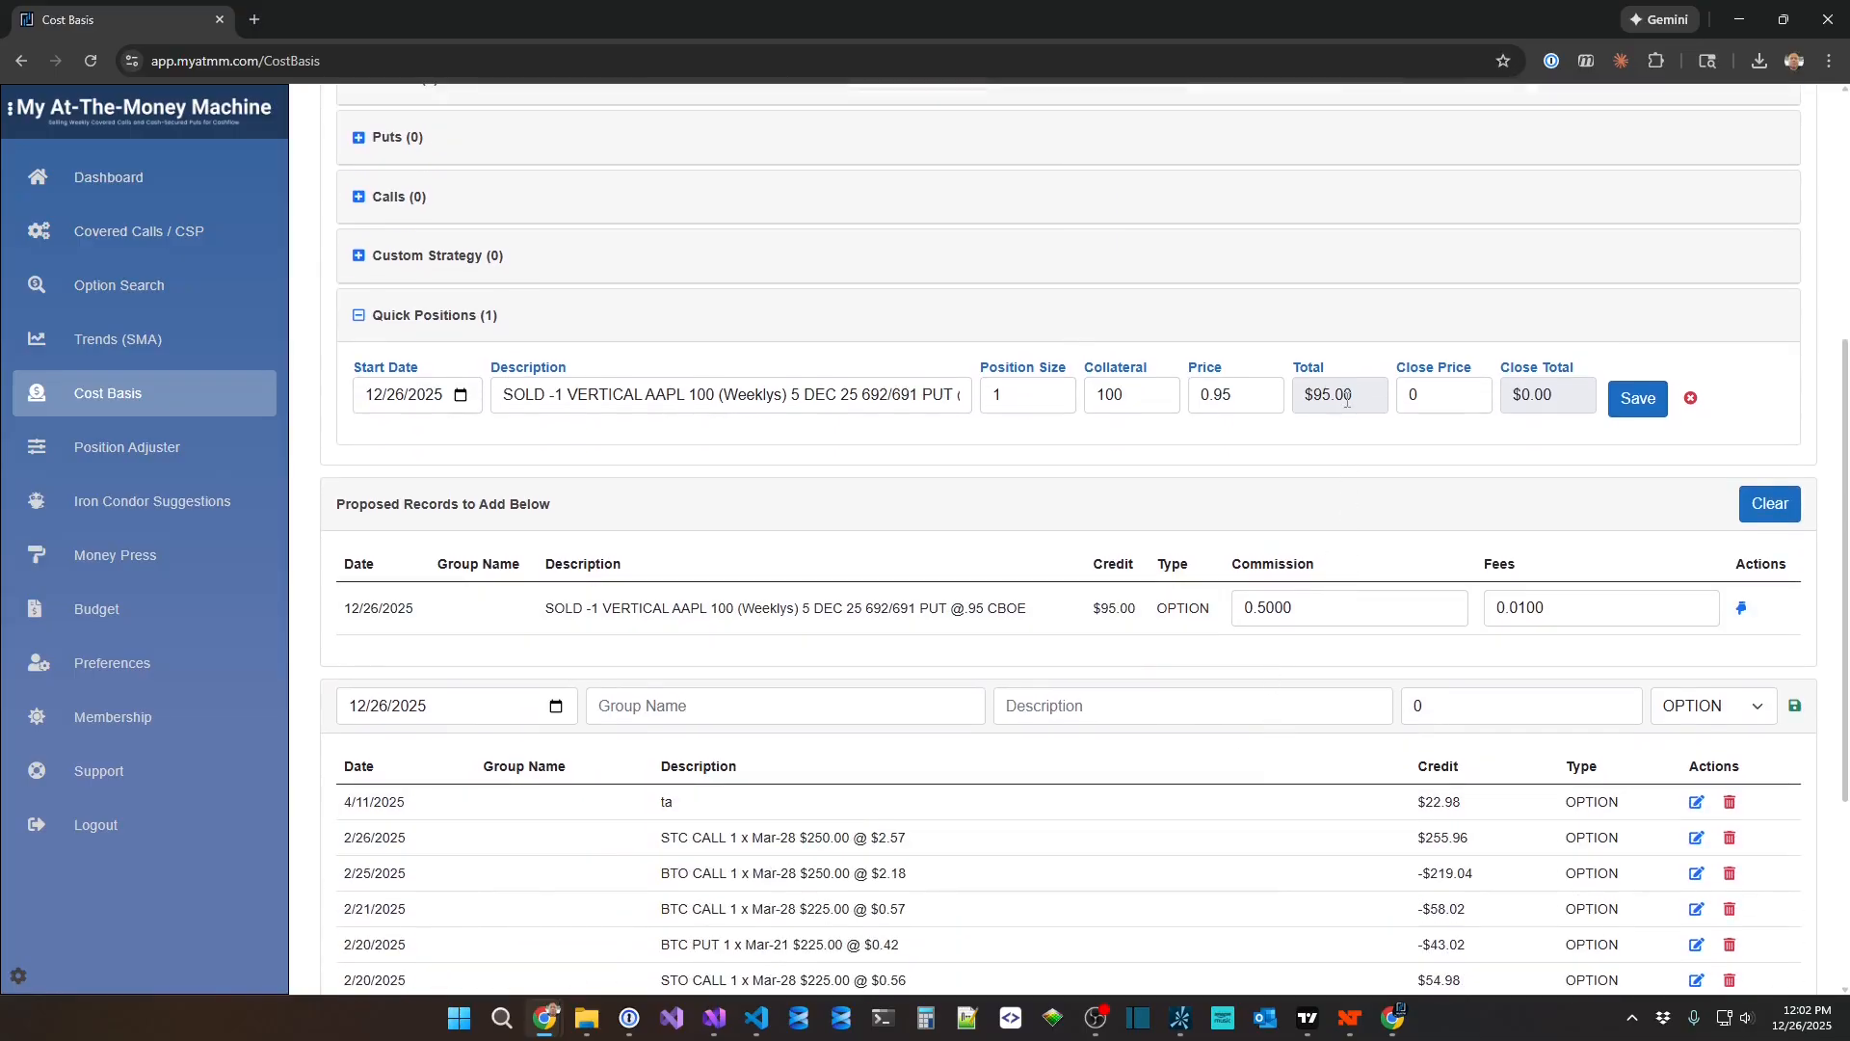
scroll(1348, 406, "up", 2)
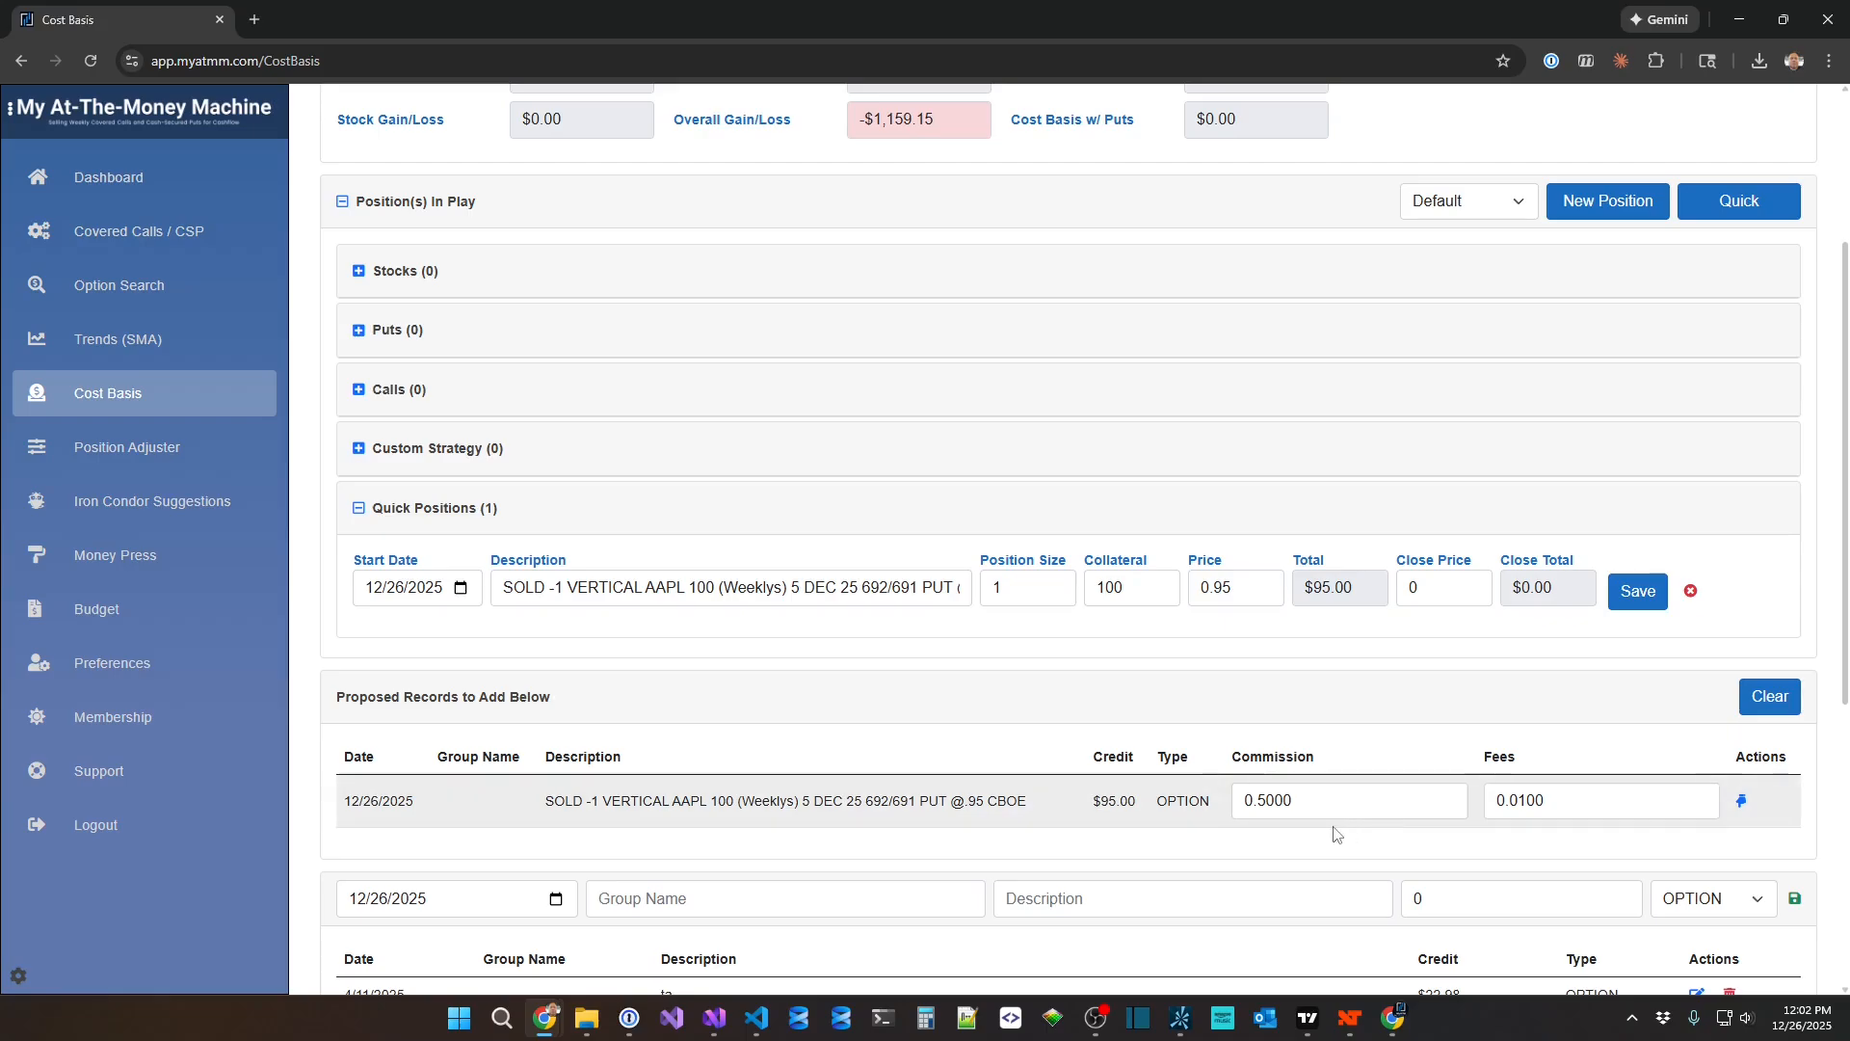
scroll(1349, 819, "down", 1)
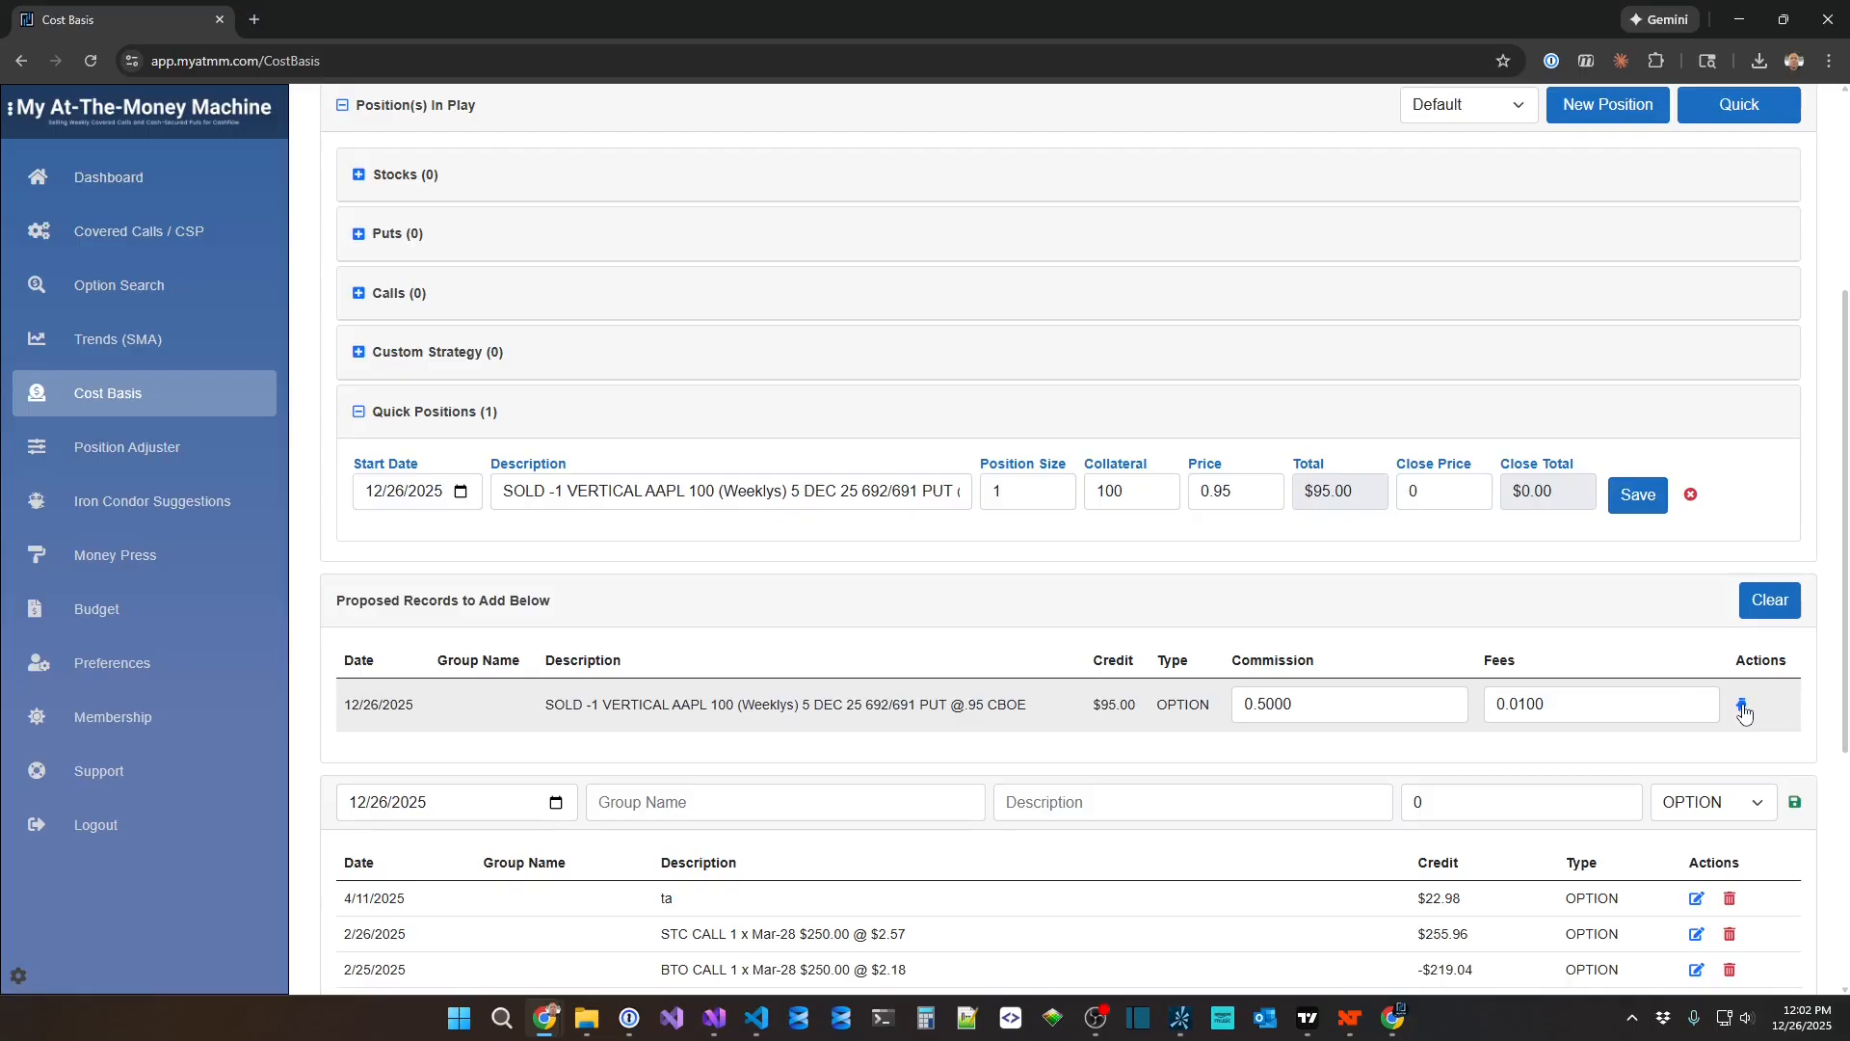
left_click(1743, 708)
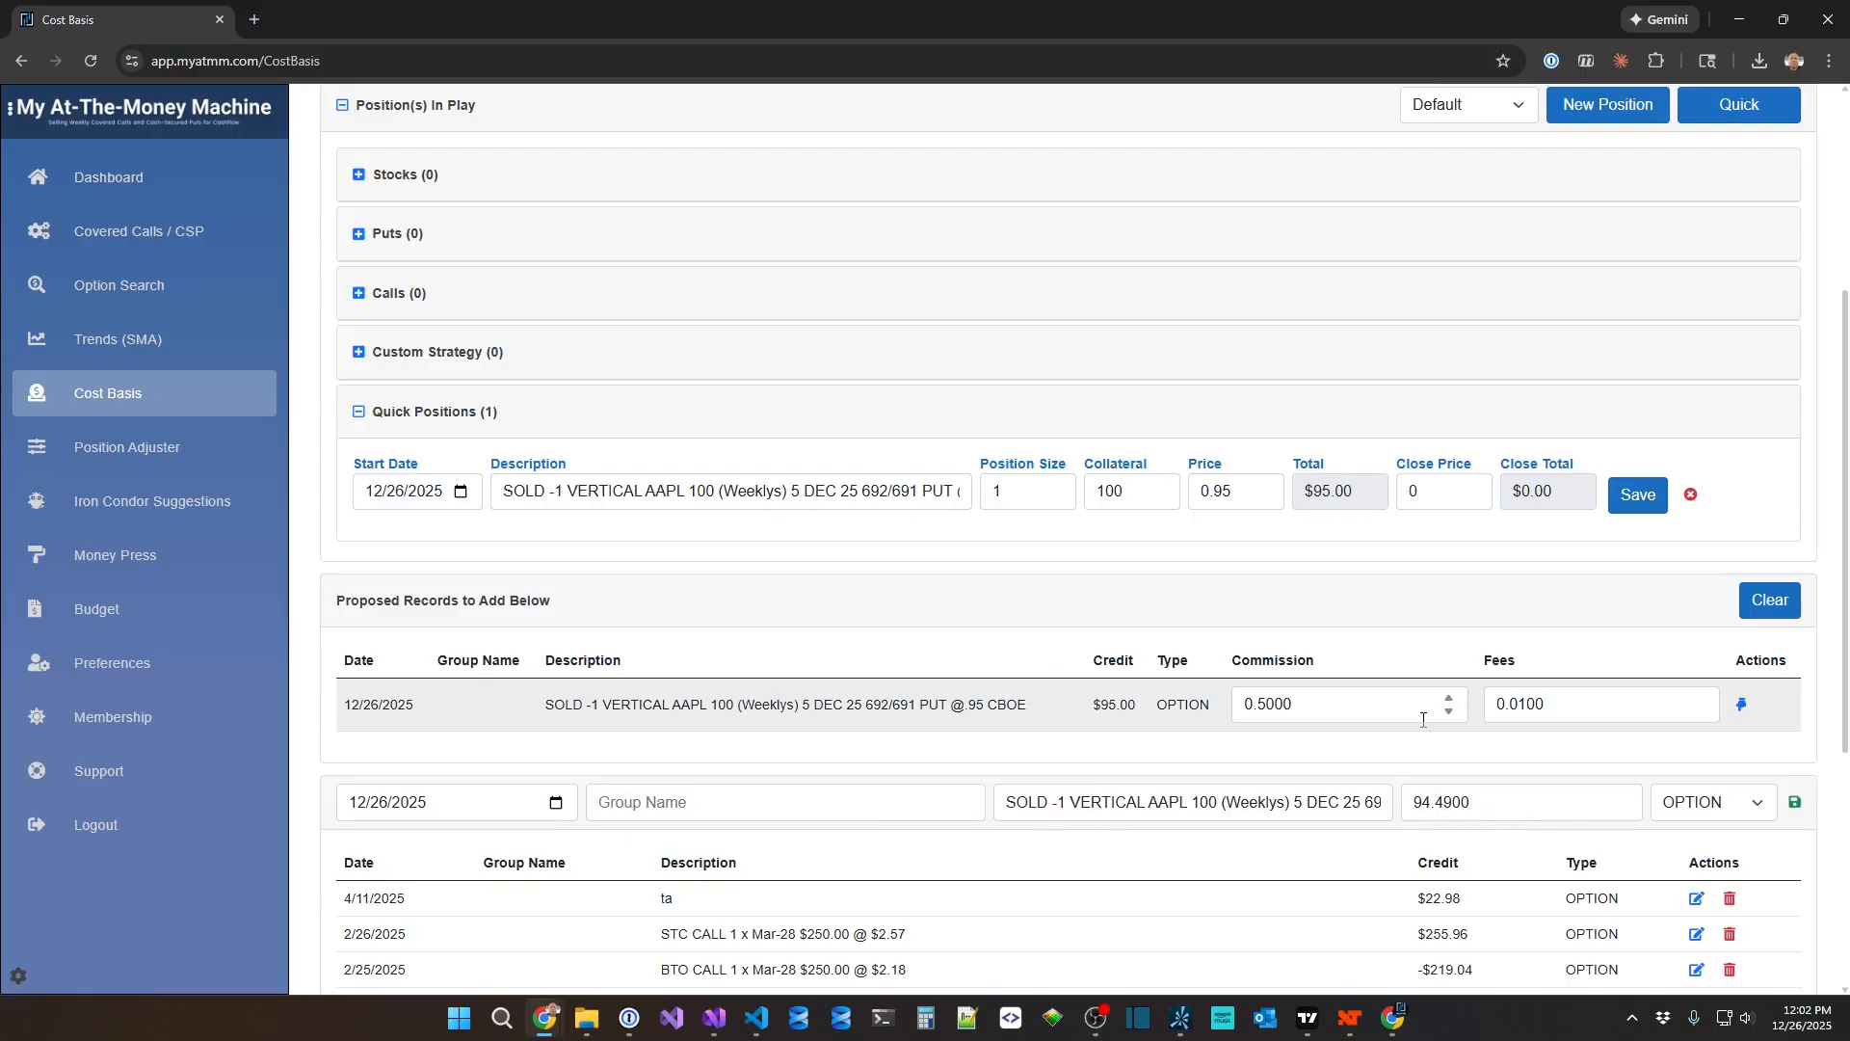
left_click(1795, 806)
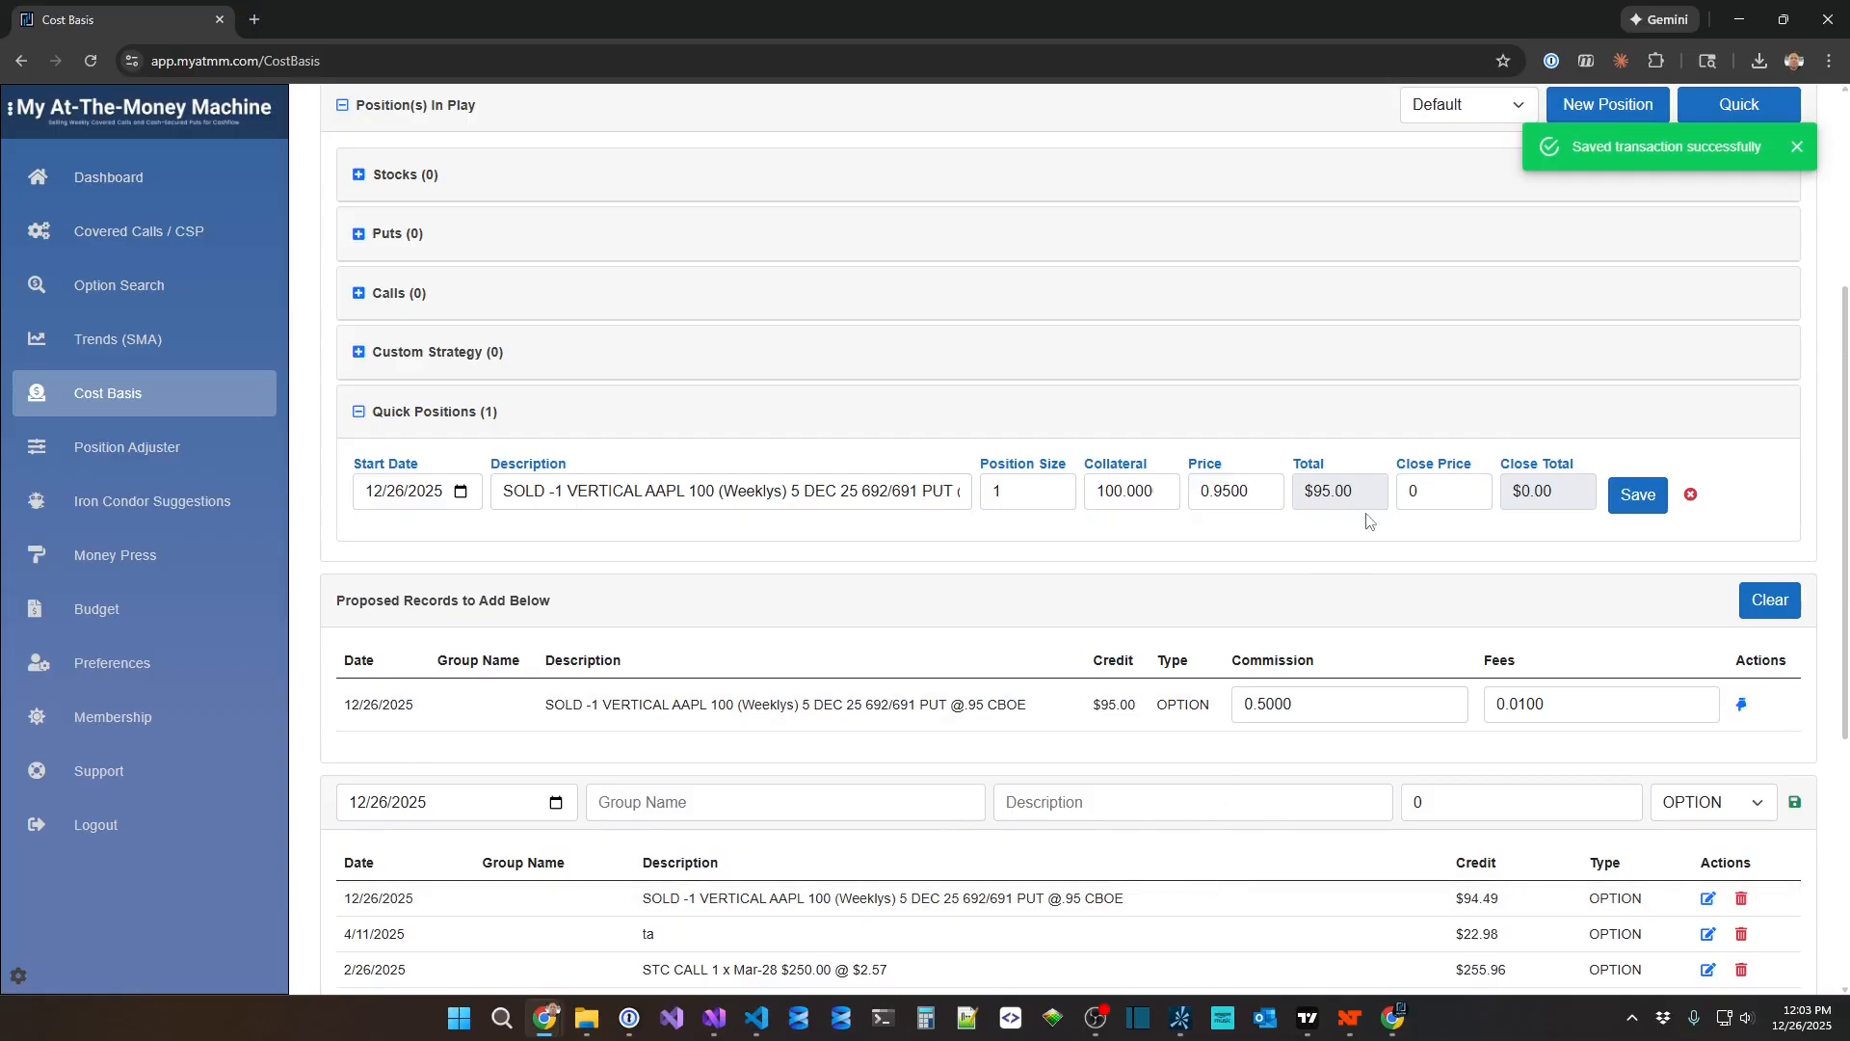
Set the quick position's close price to 0.75 and save it.
double_click(1433, 487)
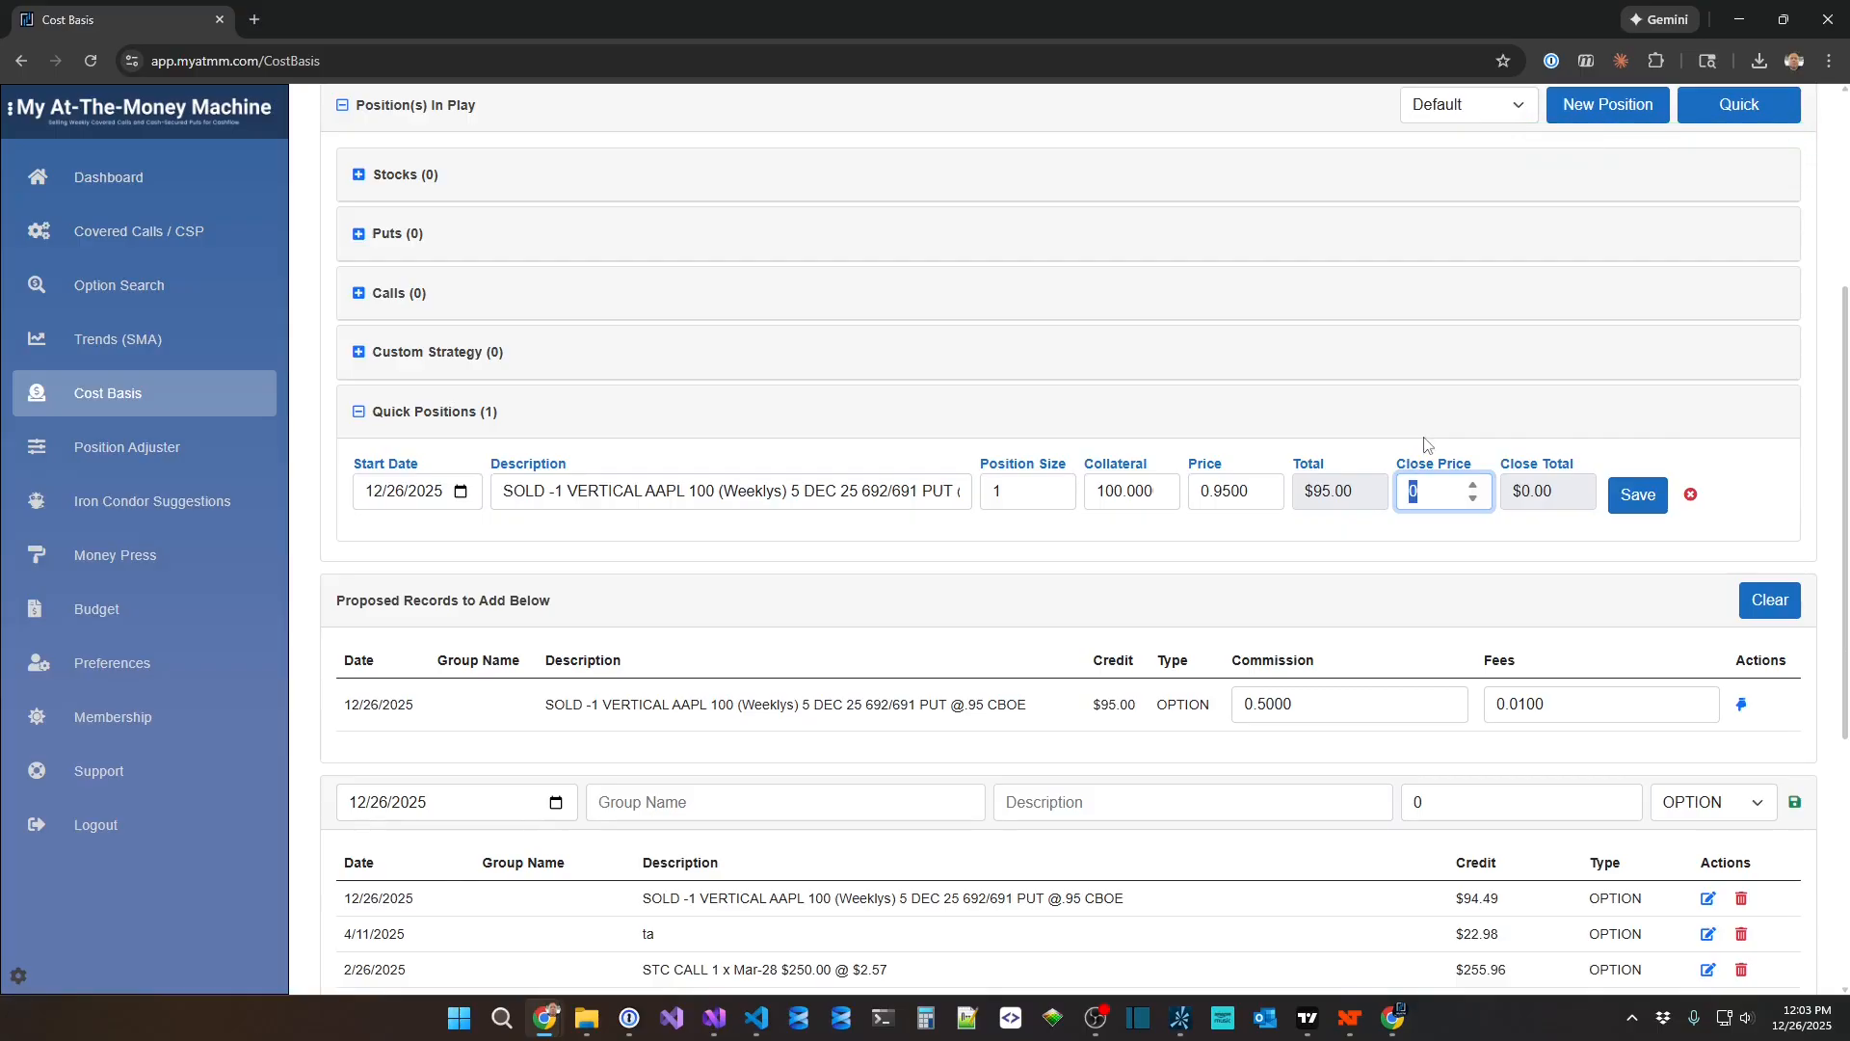
key("BackSpace")
type(".75")
key("Tab")
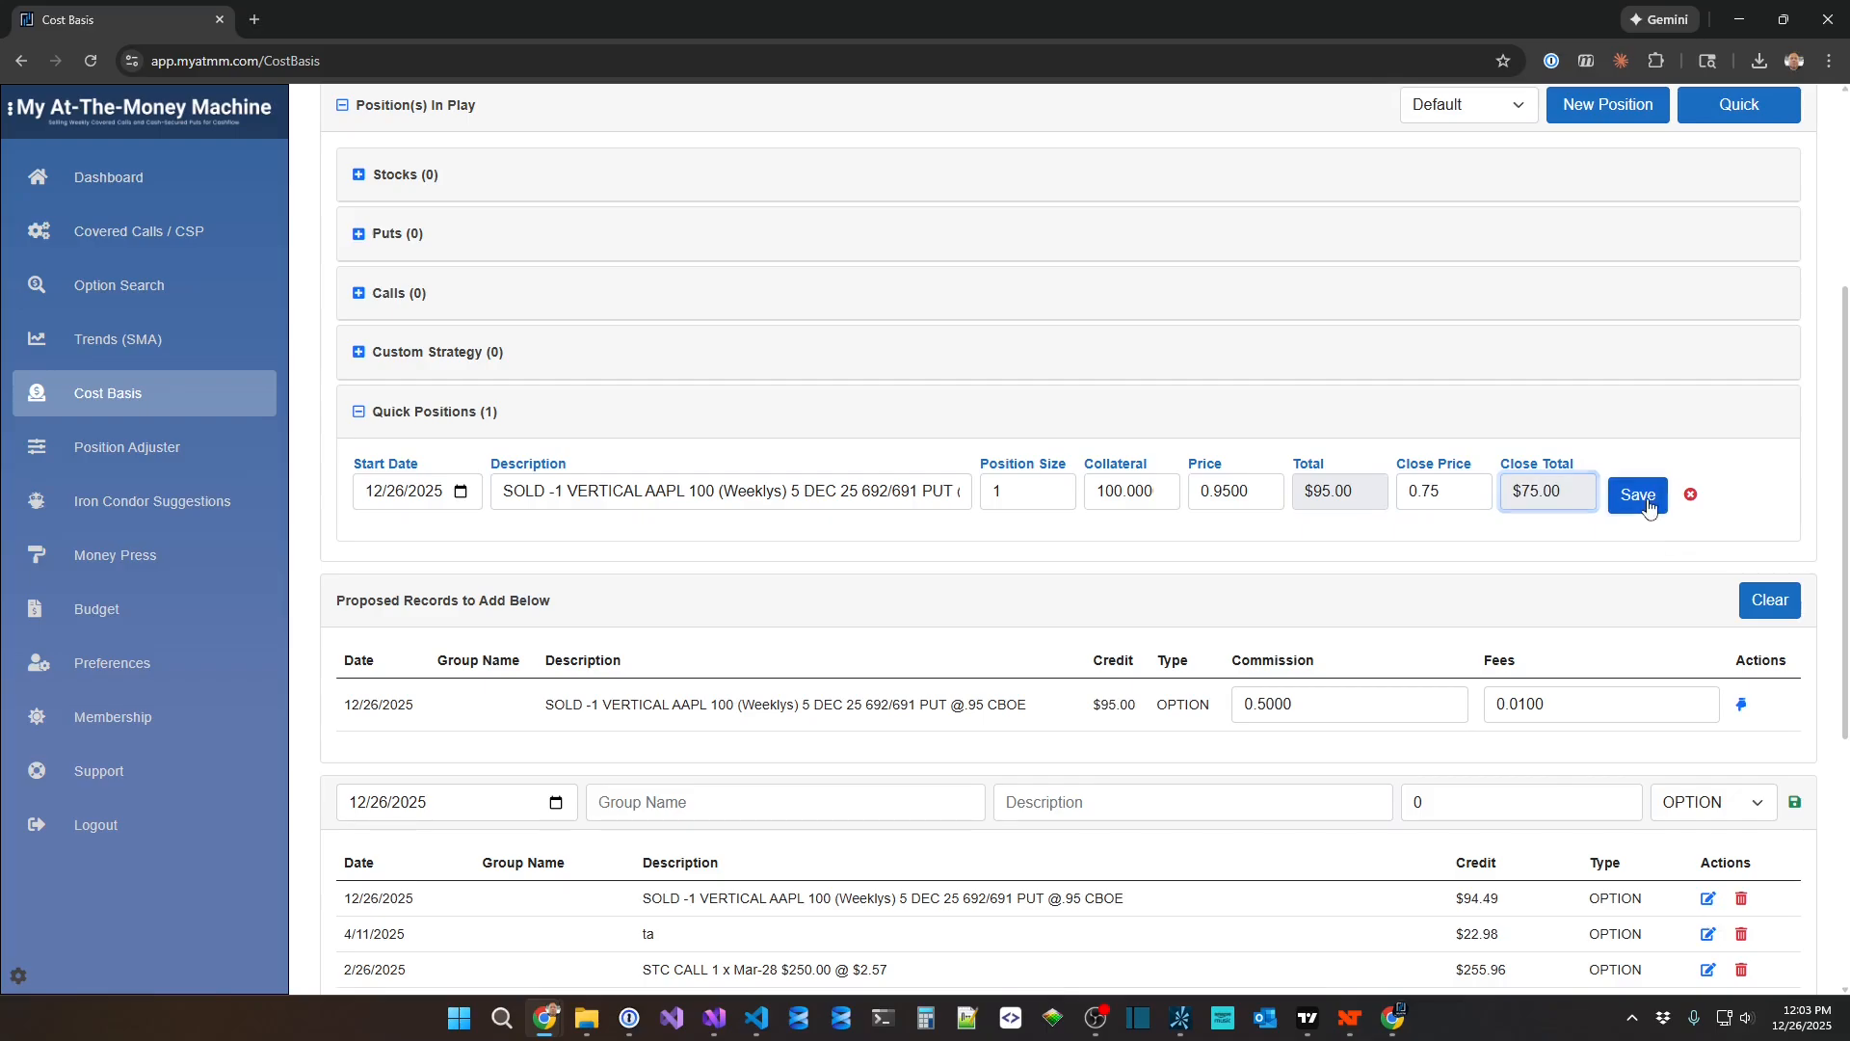
left_click(1648, 506)
Change the quick position's close price to -0.75 and save the position again.
scroll(1282, 679, "down", 2)
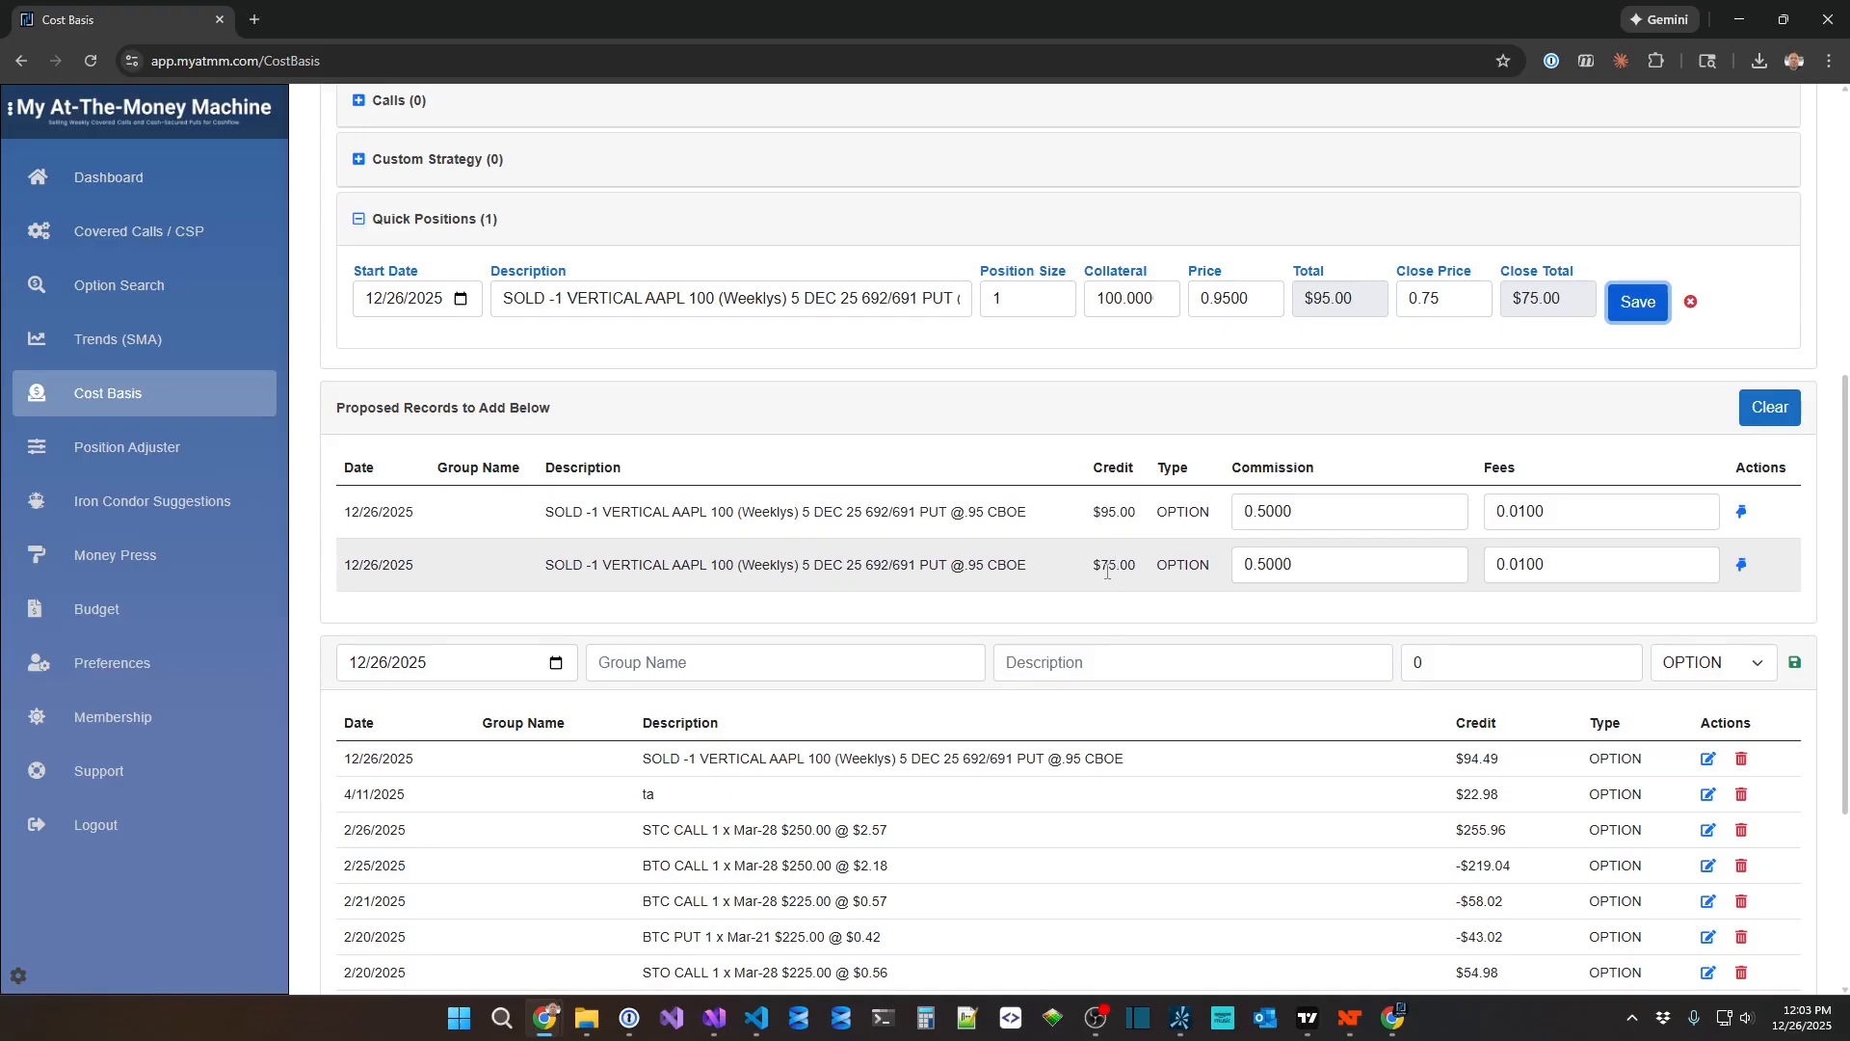
left_click(1425, 302)
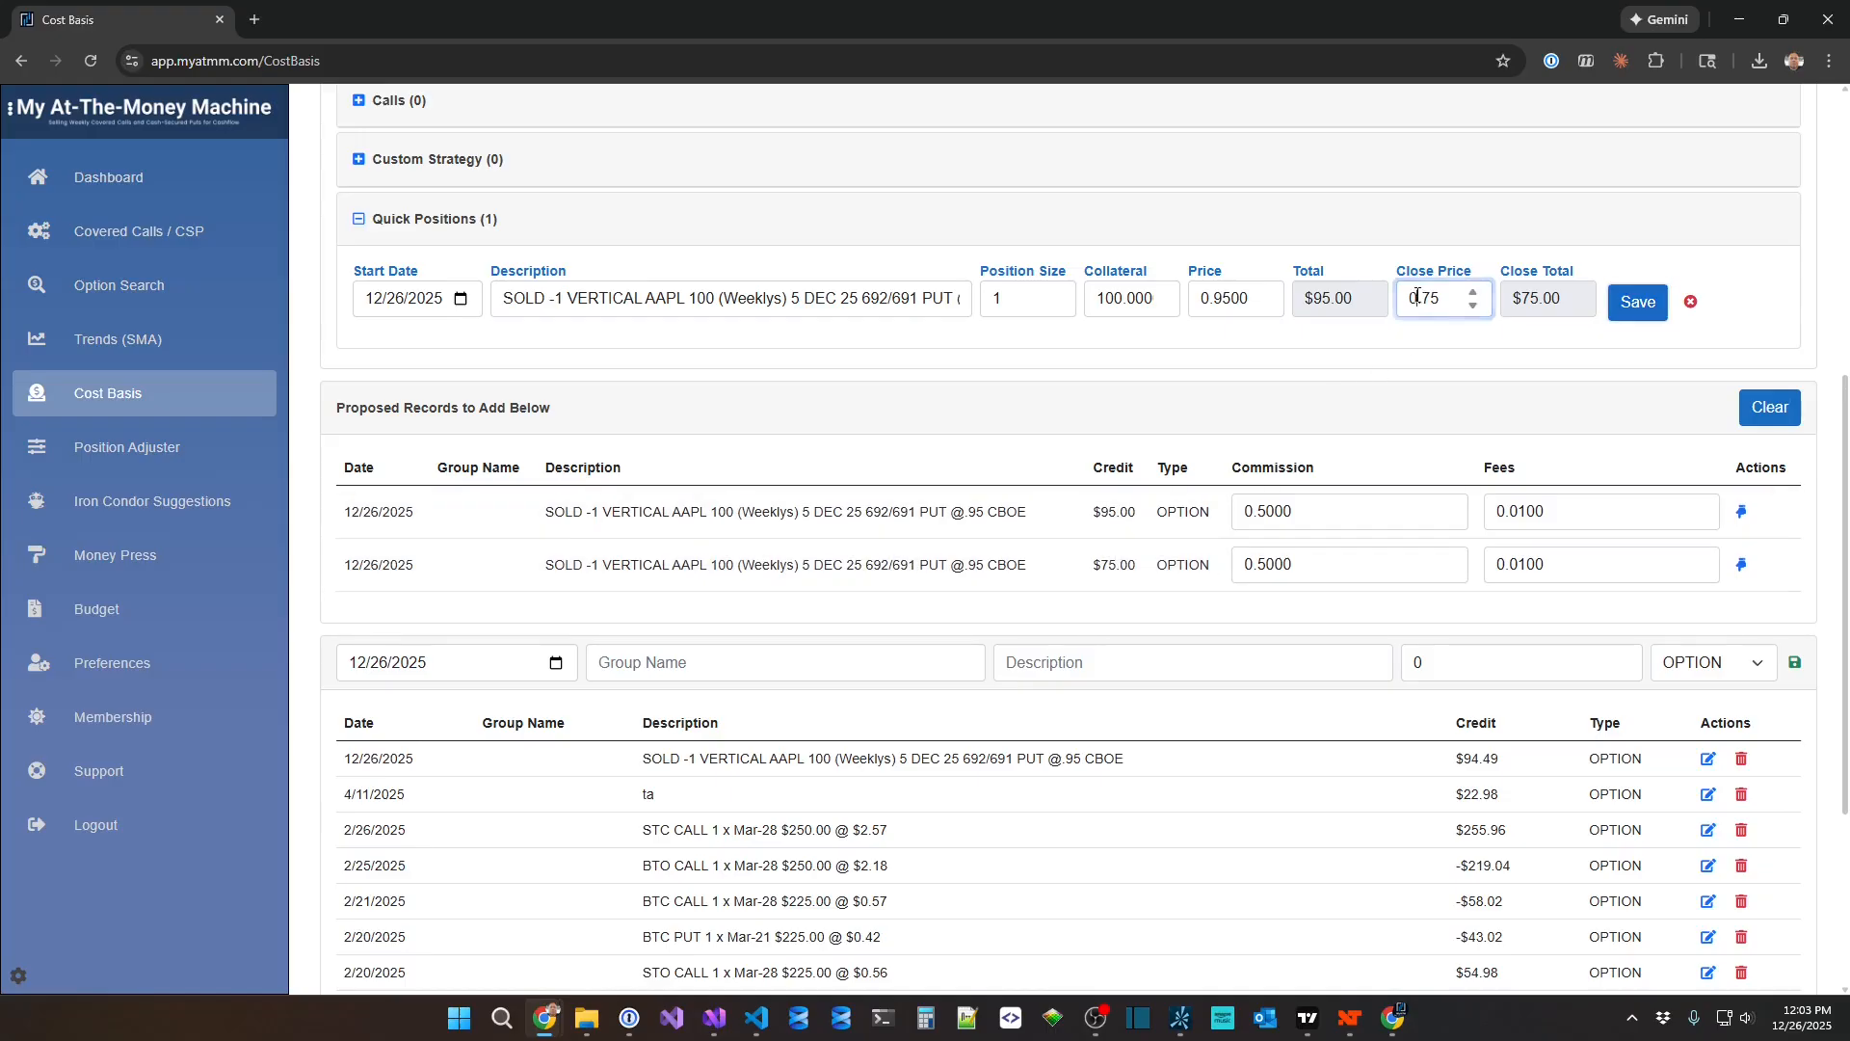
type("-")
key("Tab")
left_click(1629, 314)
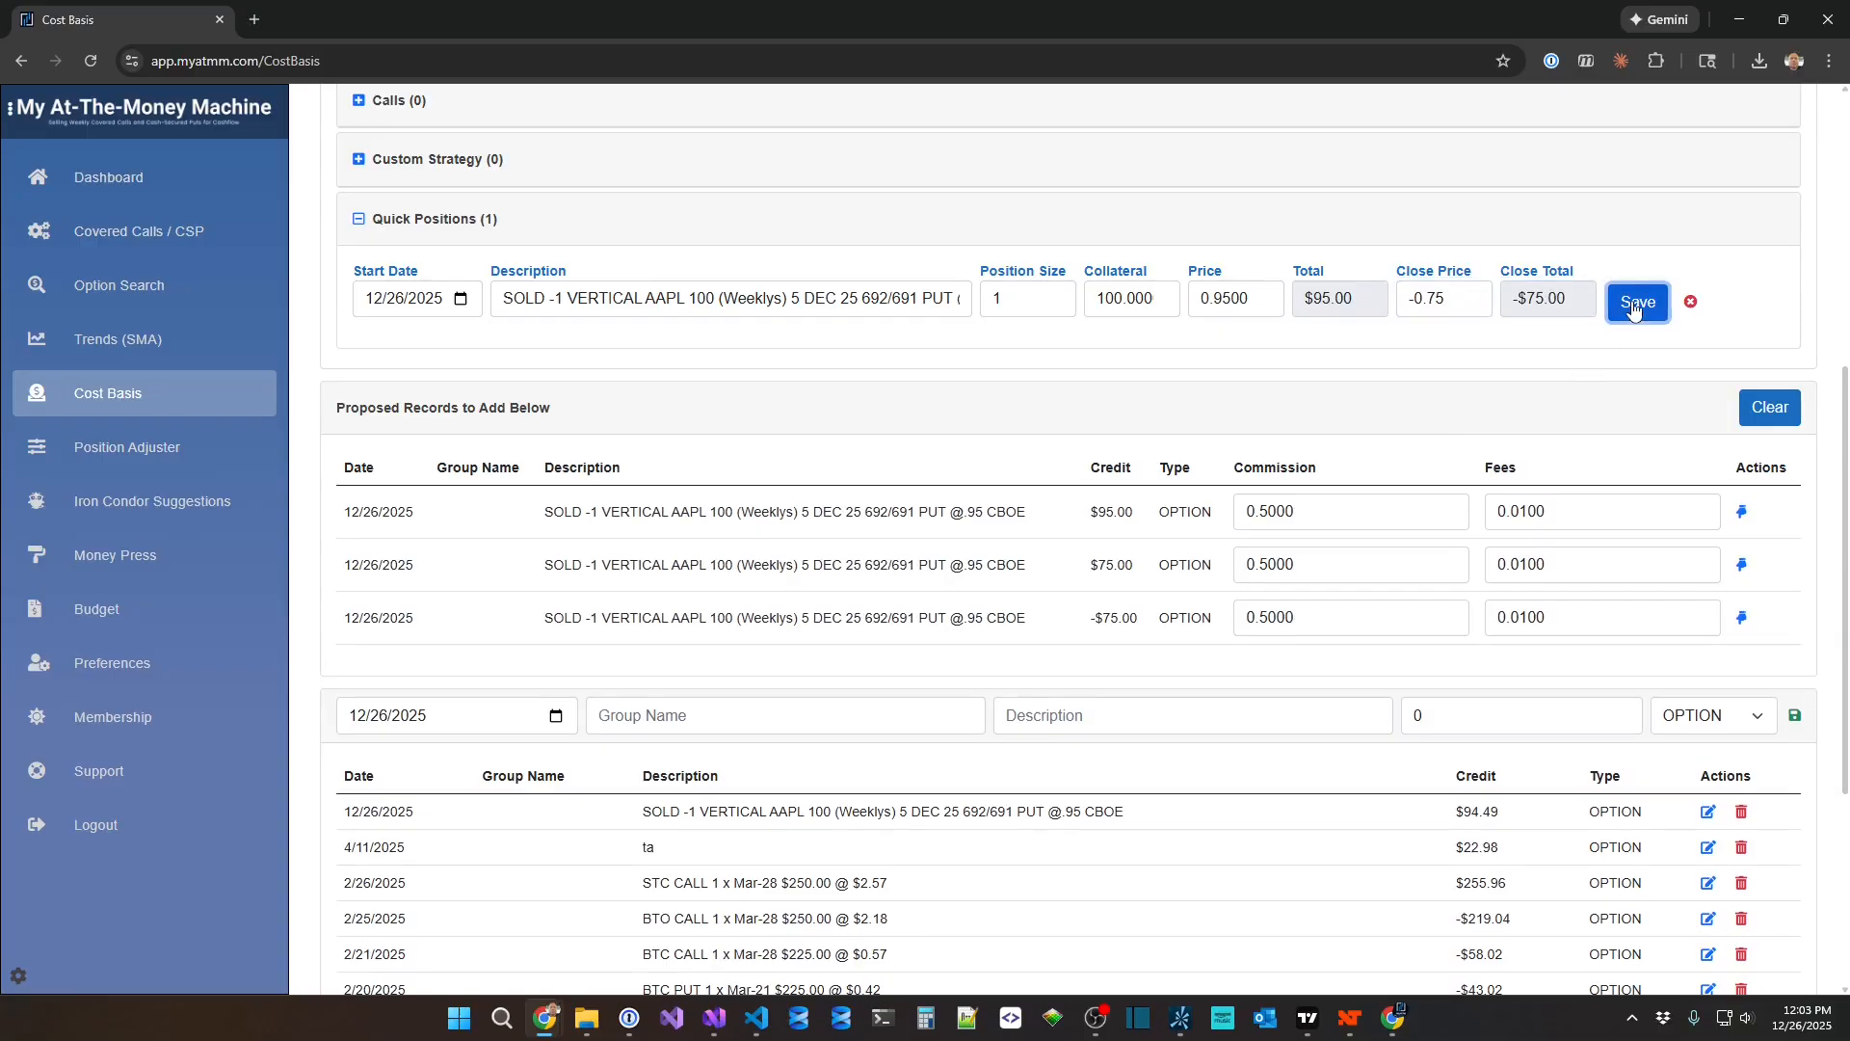
Save the proposed -$75.00 closing record for the AAPL vertical put spread as a transaction.
left_click(1742, 618)
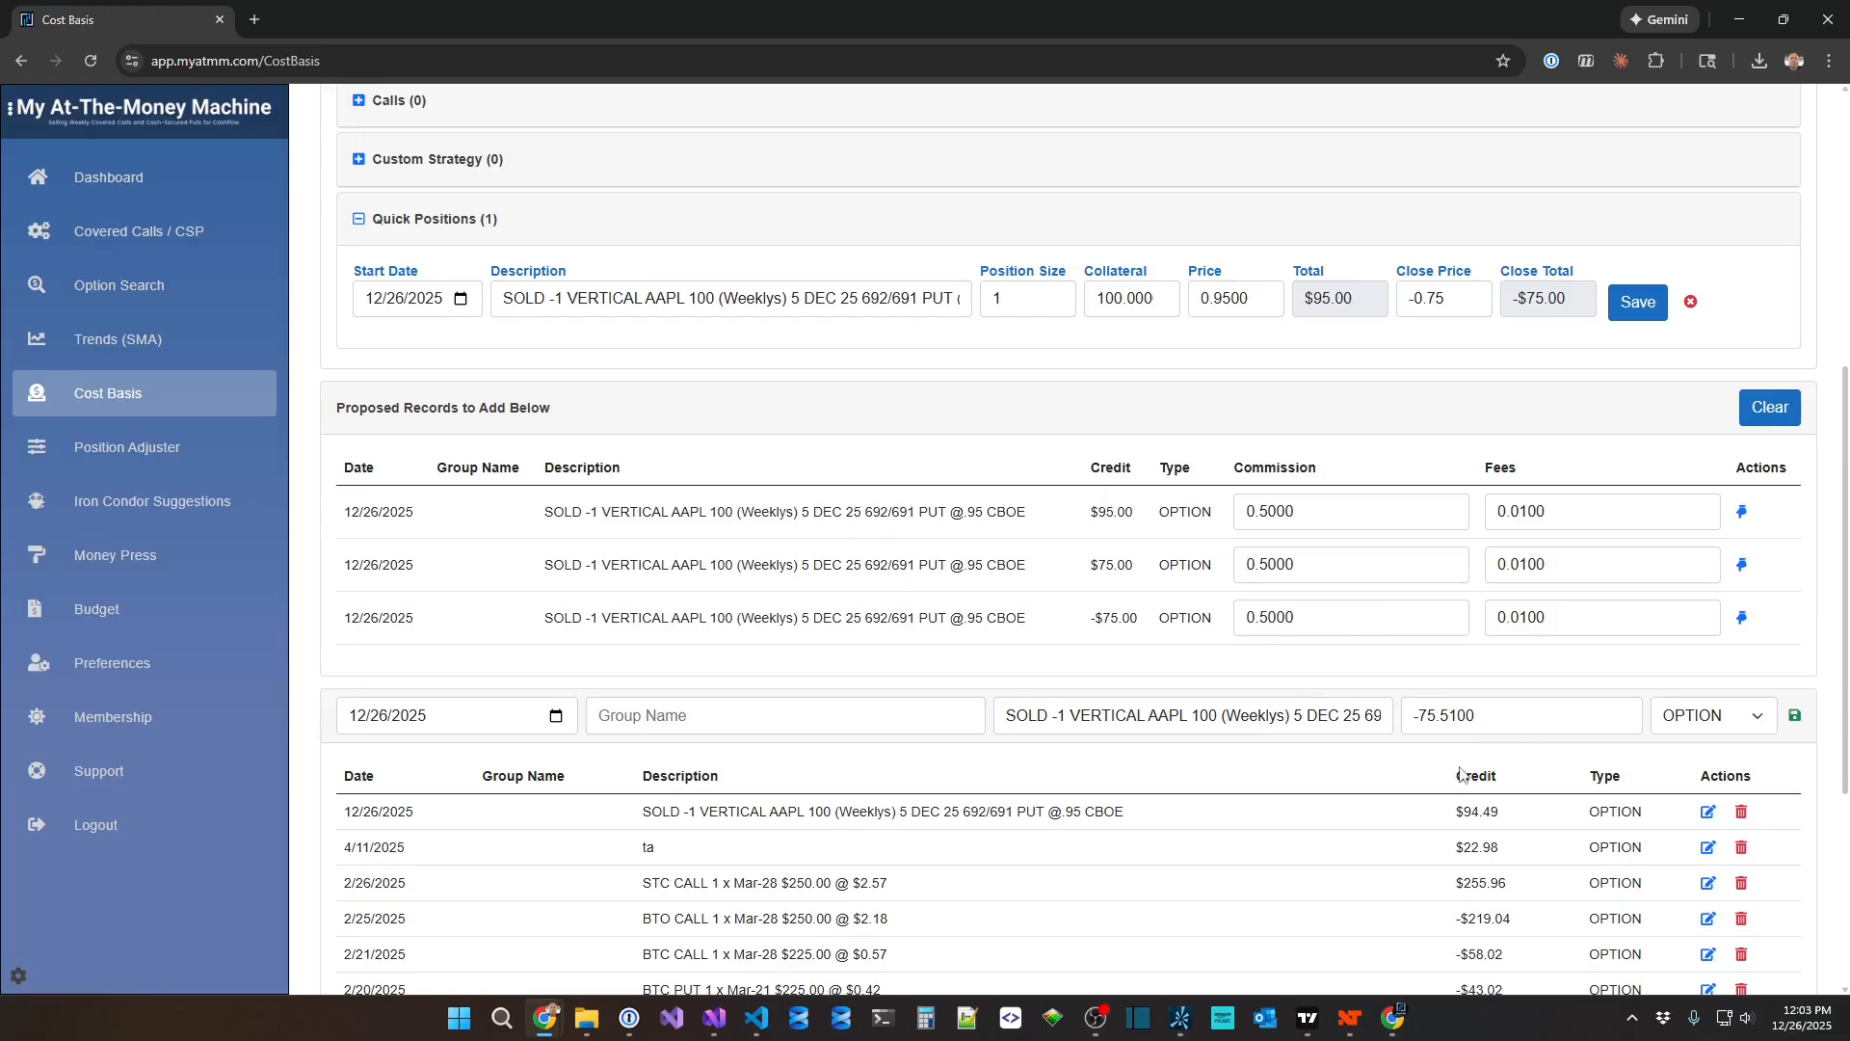
left_click_drag(1456, 813, 1509, 826)
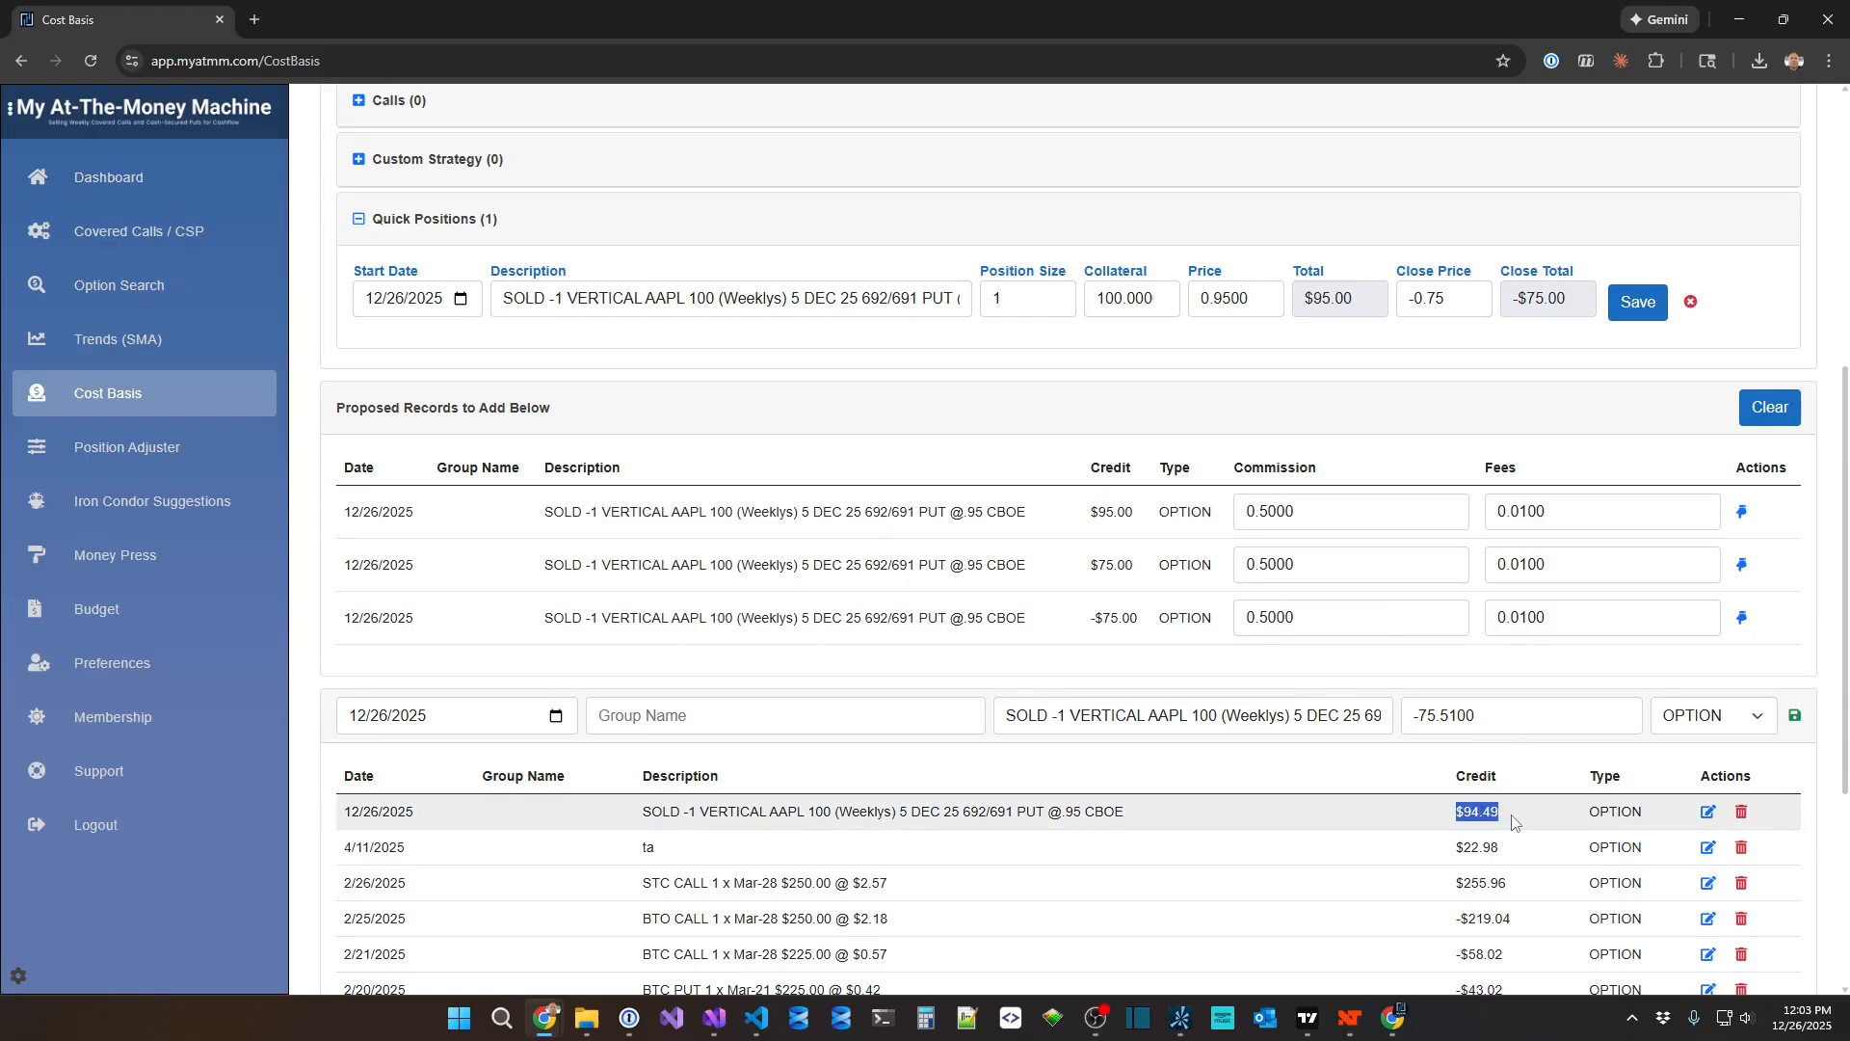
left_click(1511, 825)
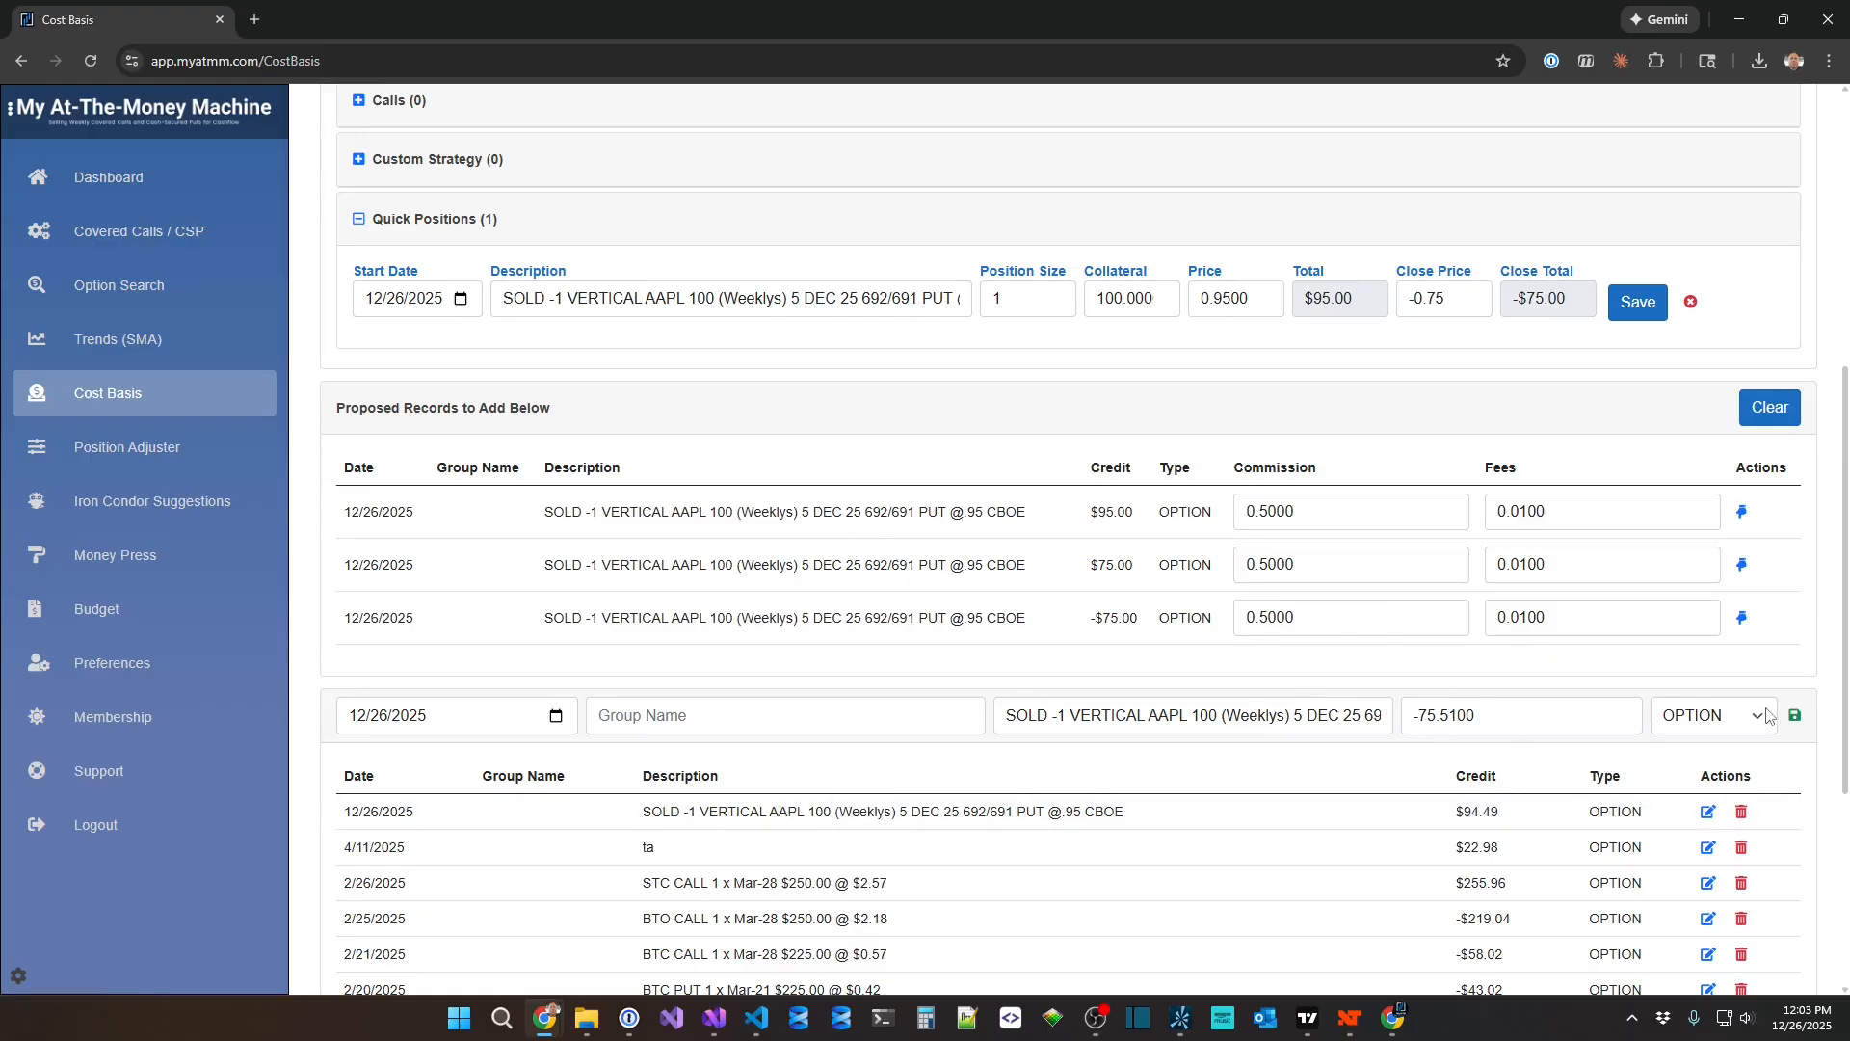
left_click(1795, 715)
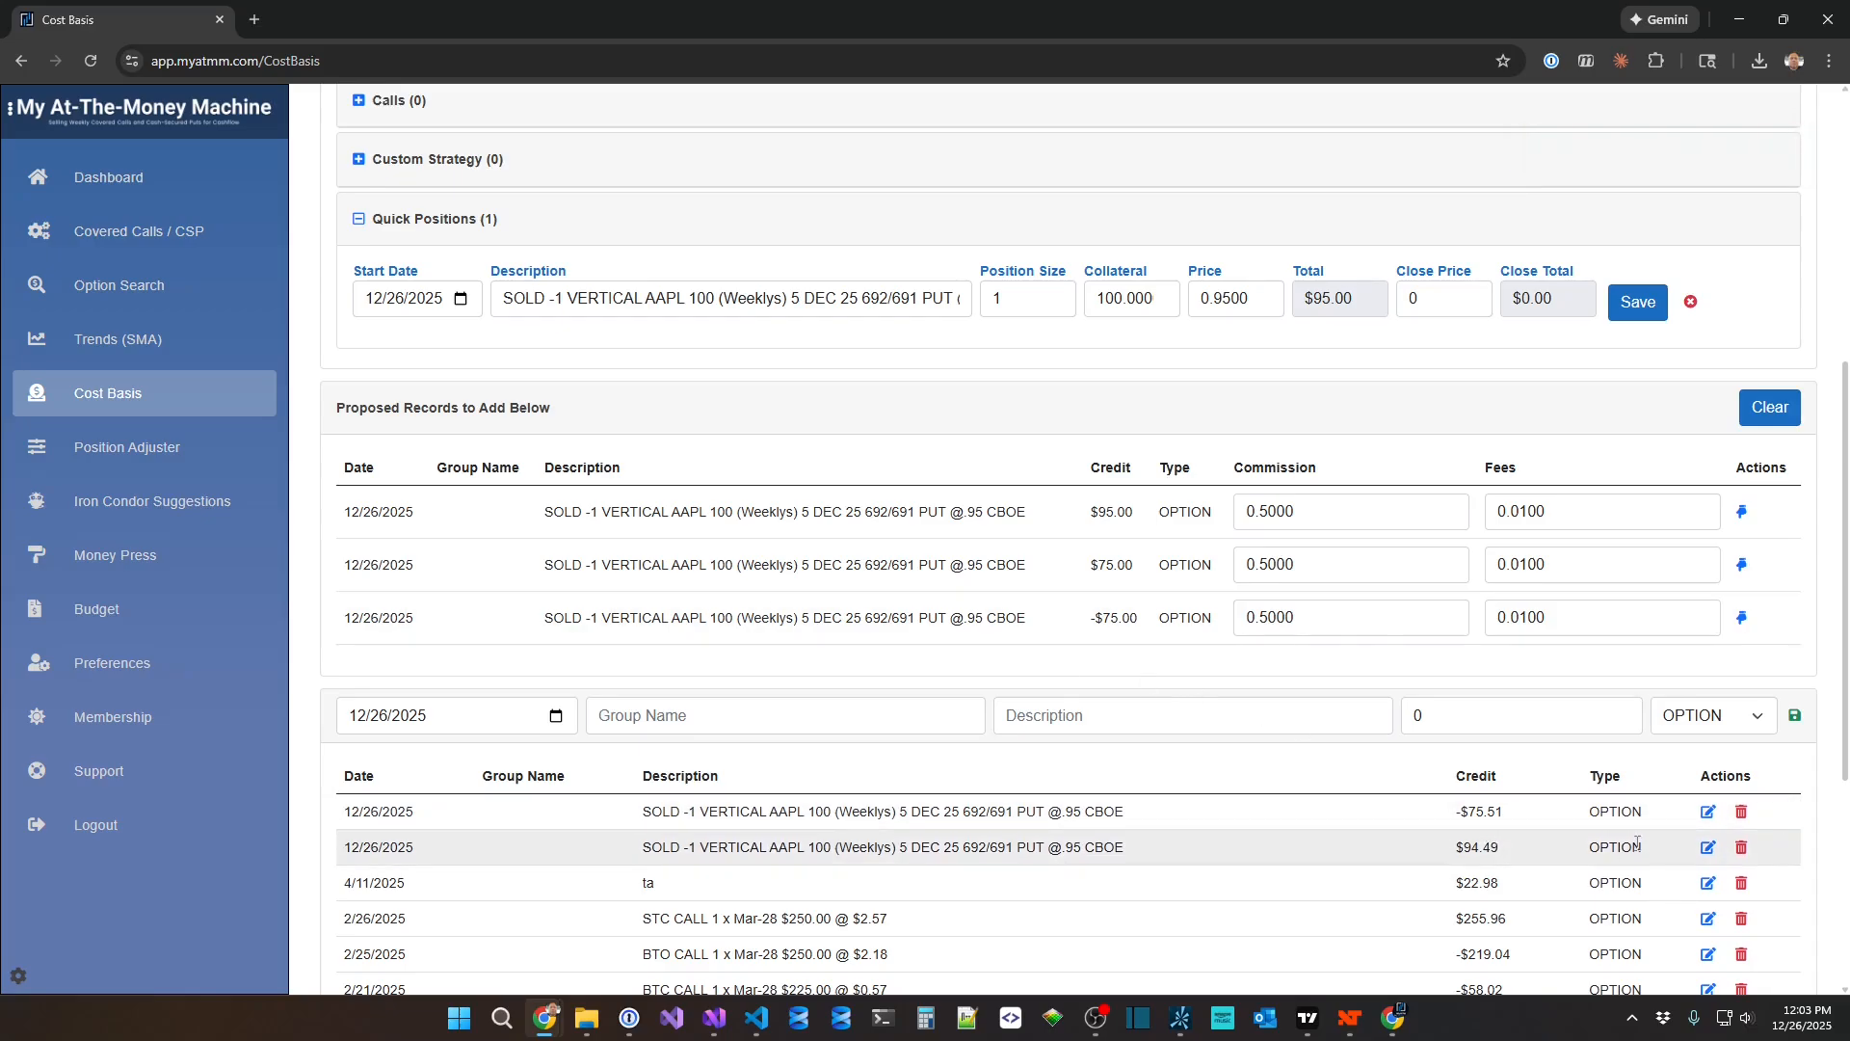
Delete both 12/26/2025 AAPL vertical put spread entries, closing and opening, from the transaction list.
left_click(1741, 812)
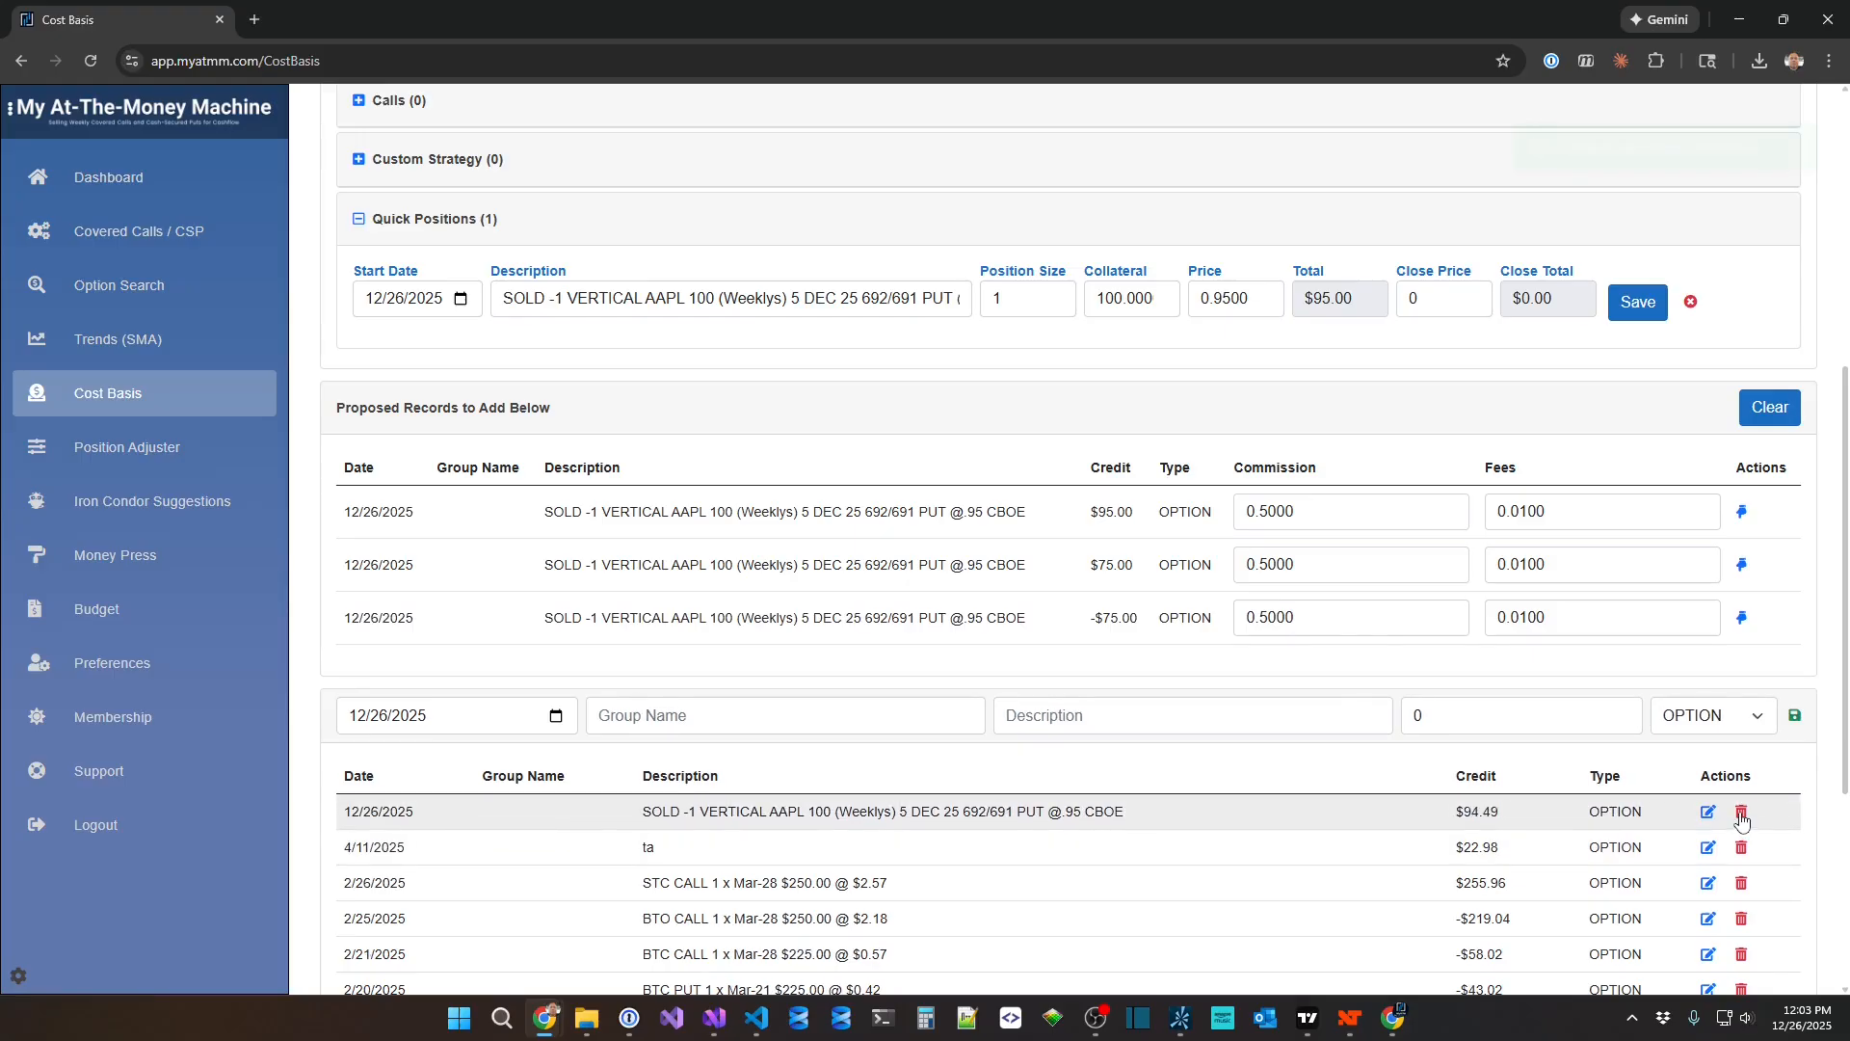
left_click(1741, 812)
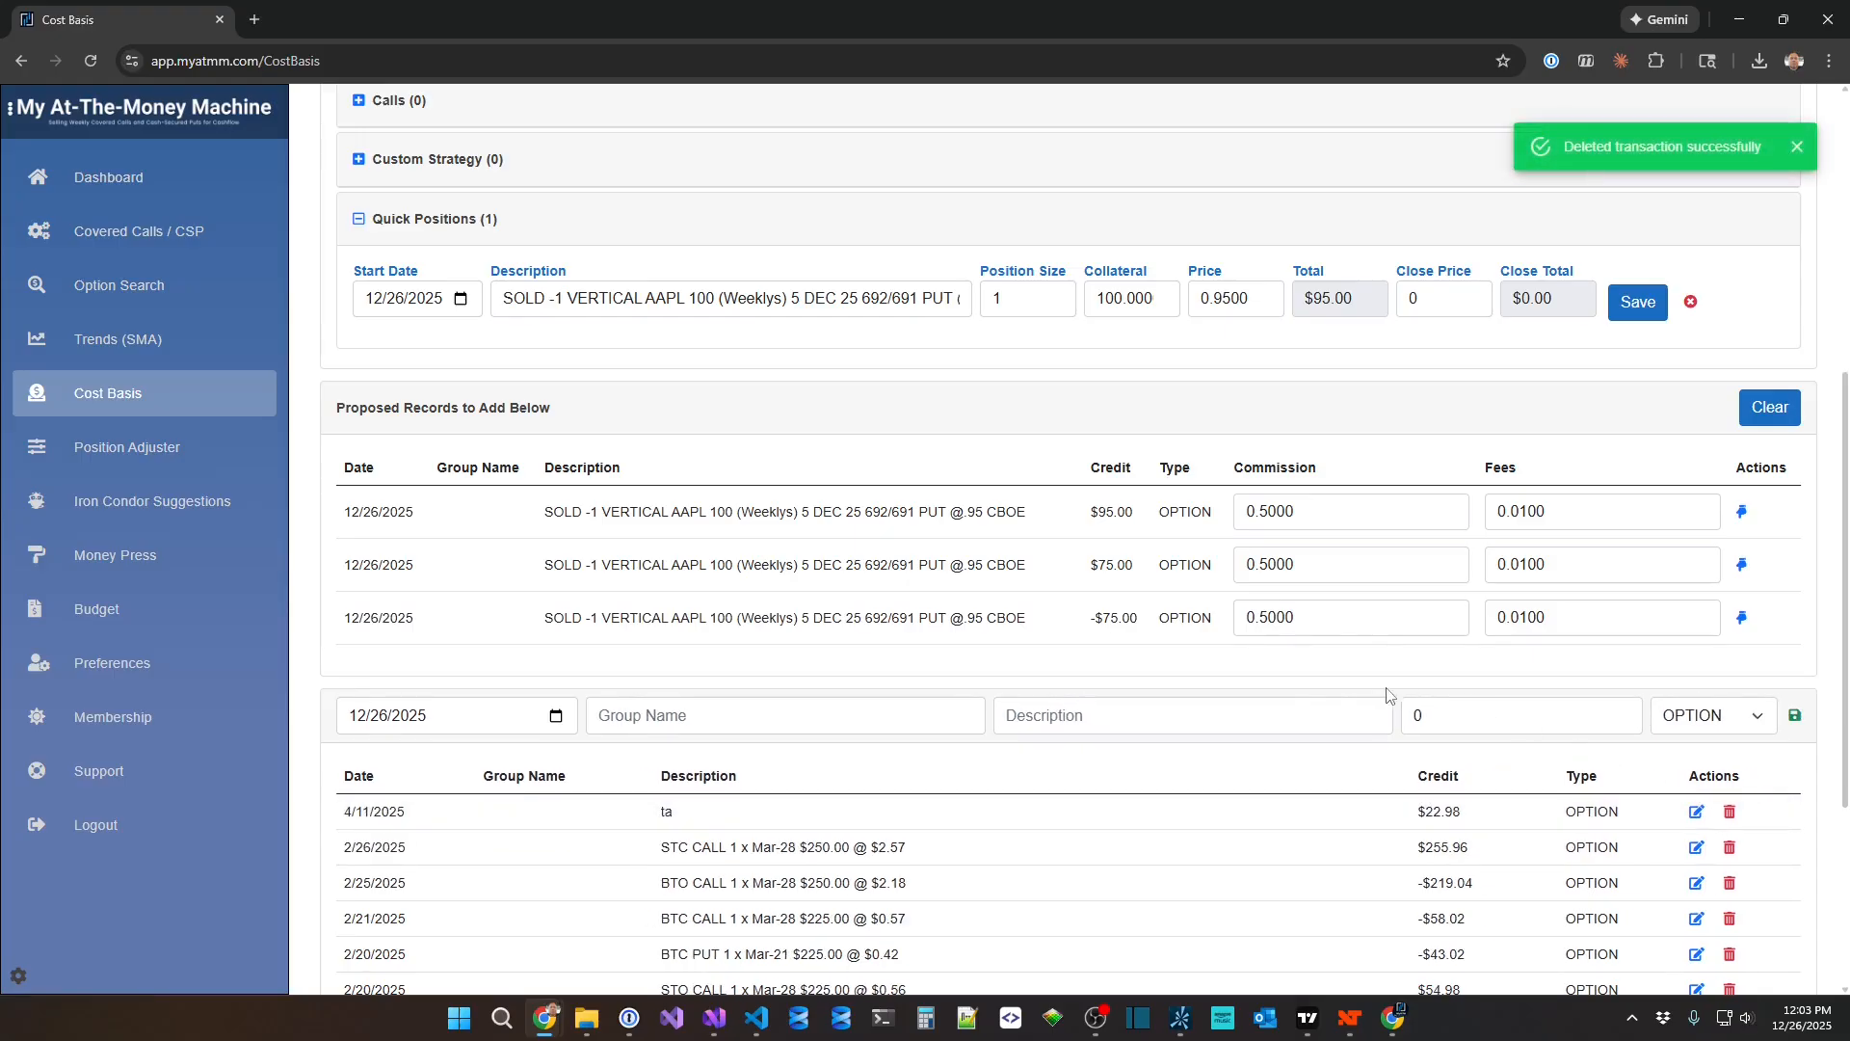
scroll(1177, 562, "up", 6)
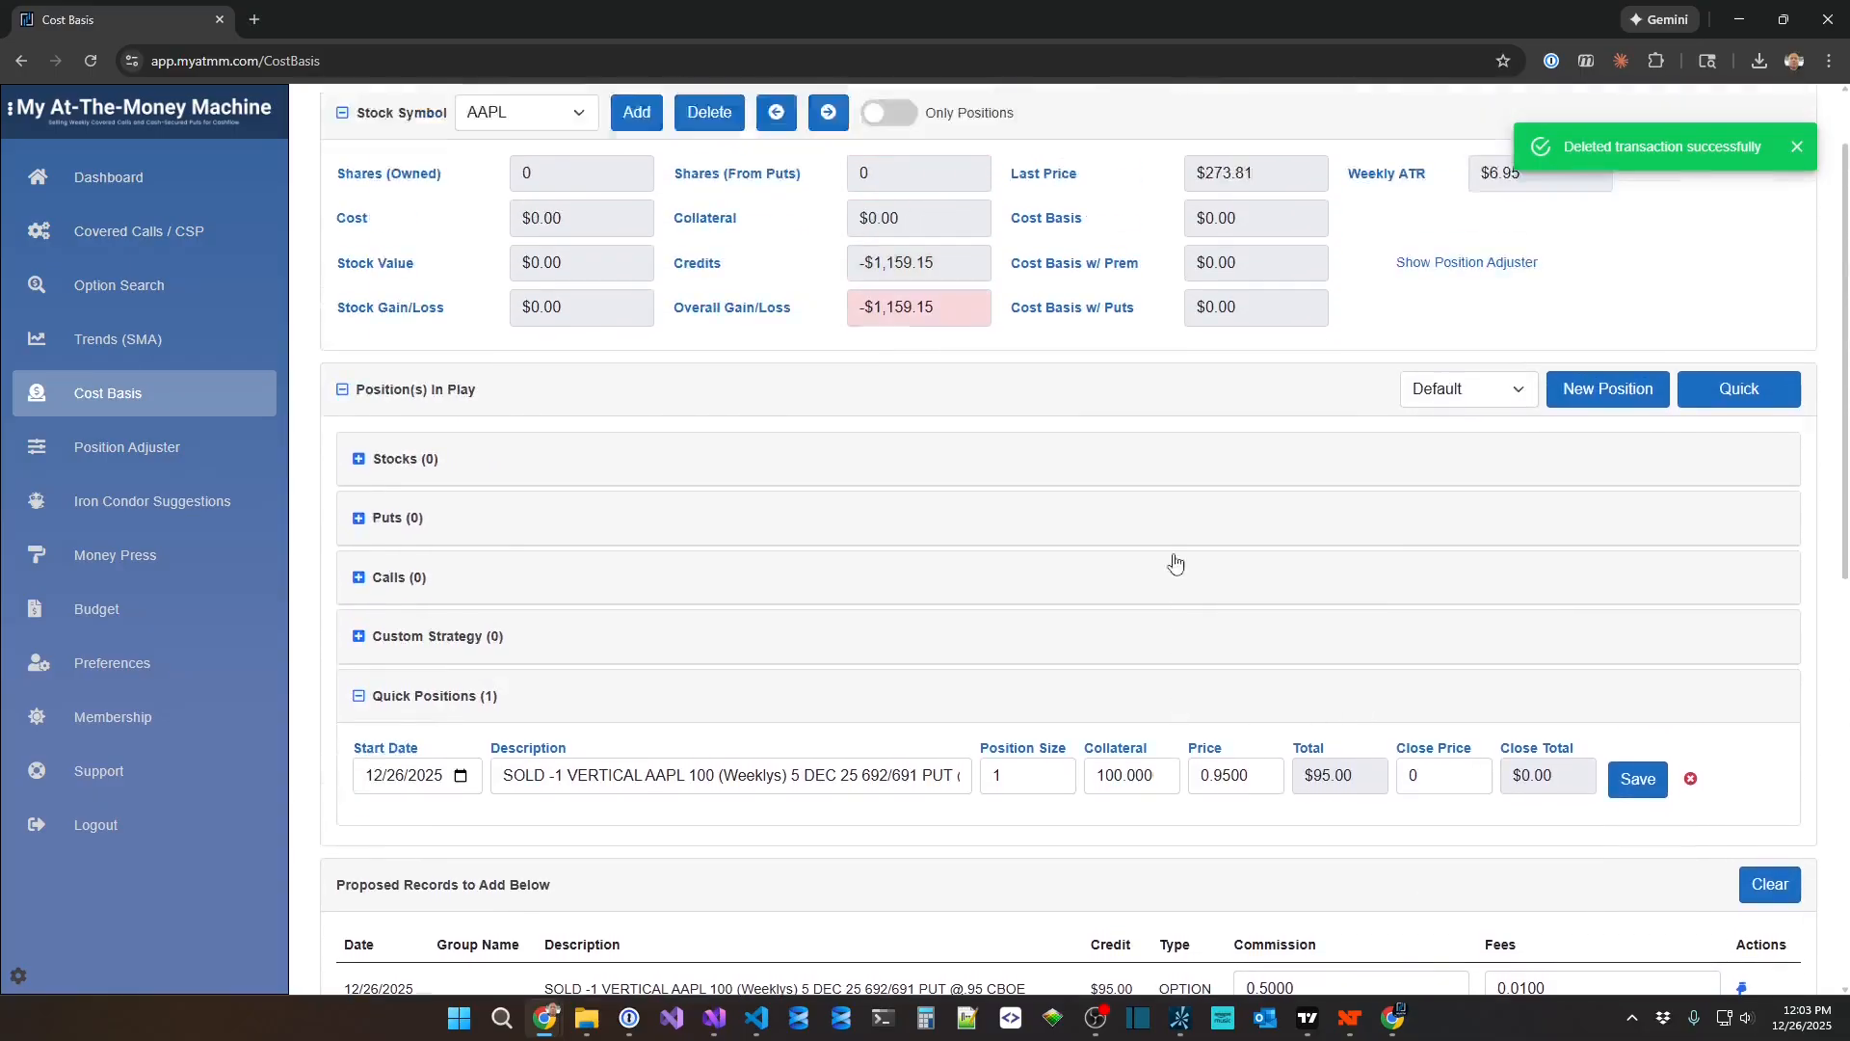
scroll(830, 734, "down", 2)
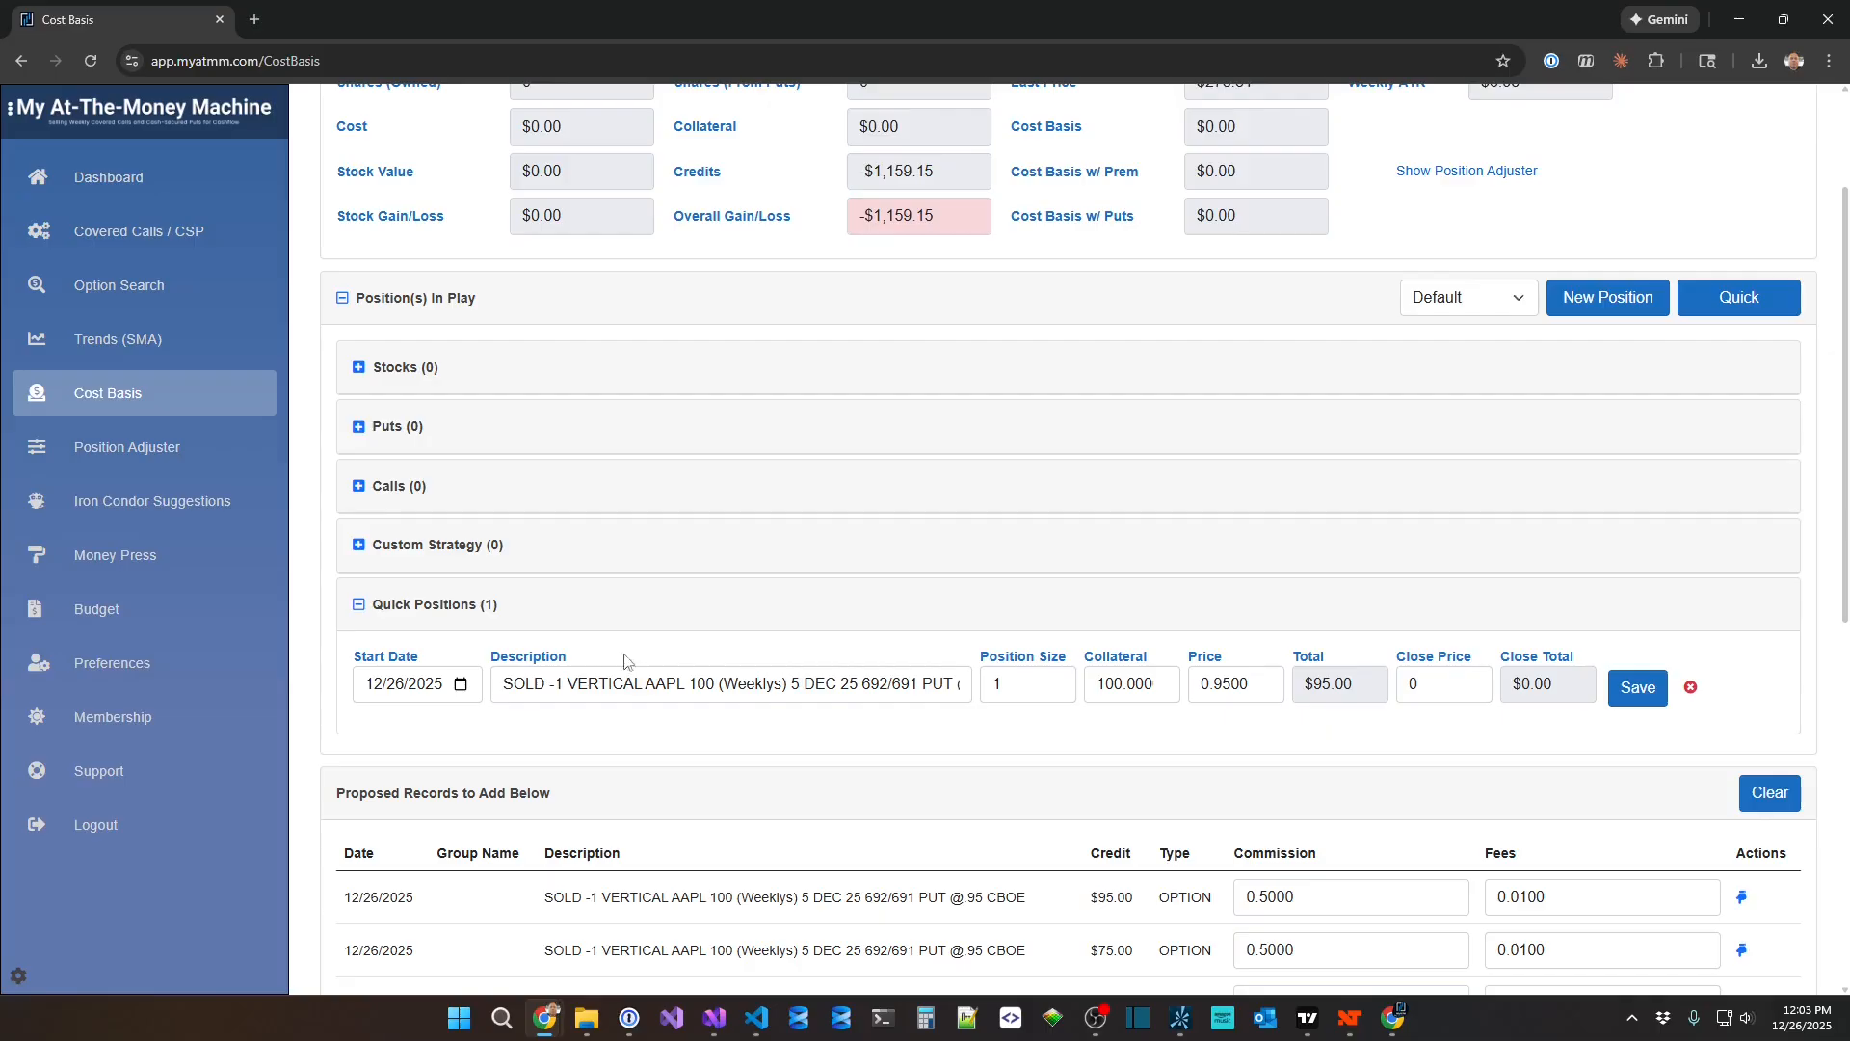
left_click_drag(655, 684, 878, 692)
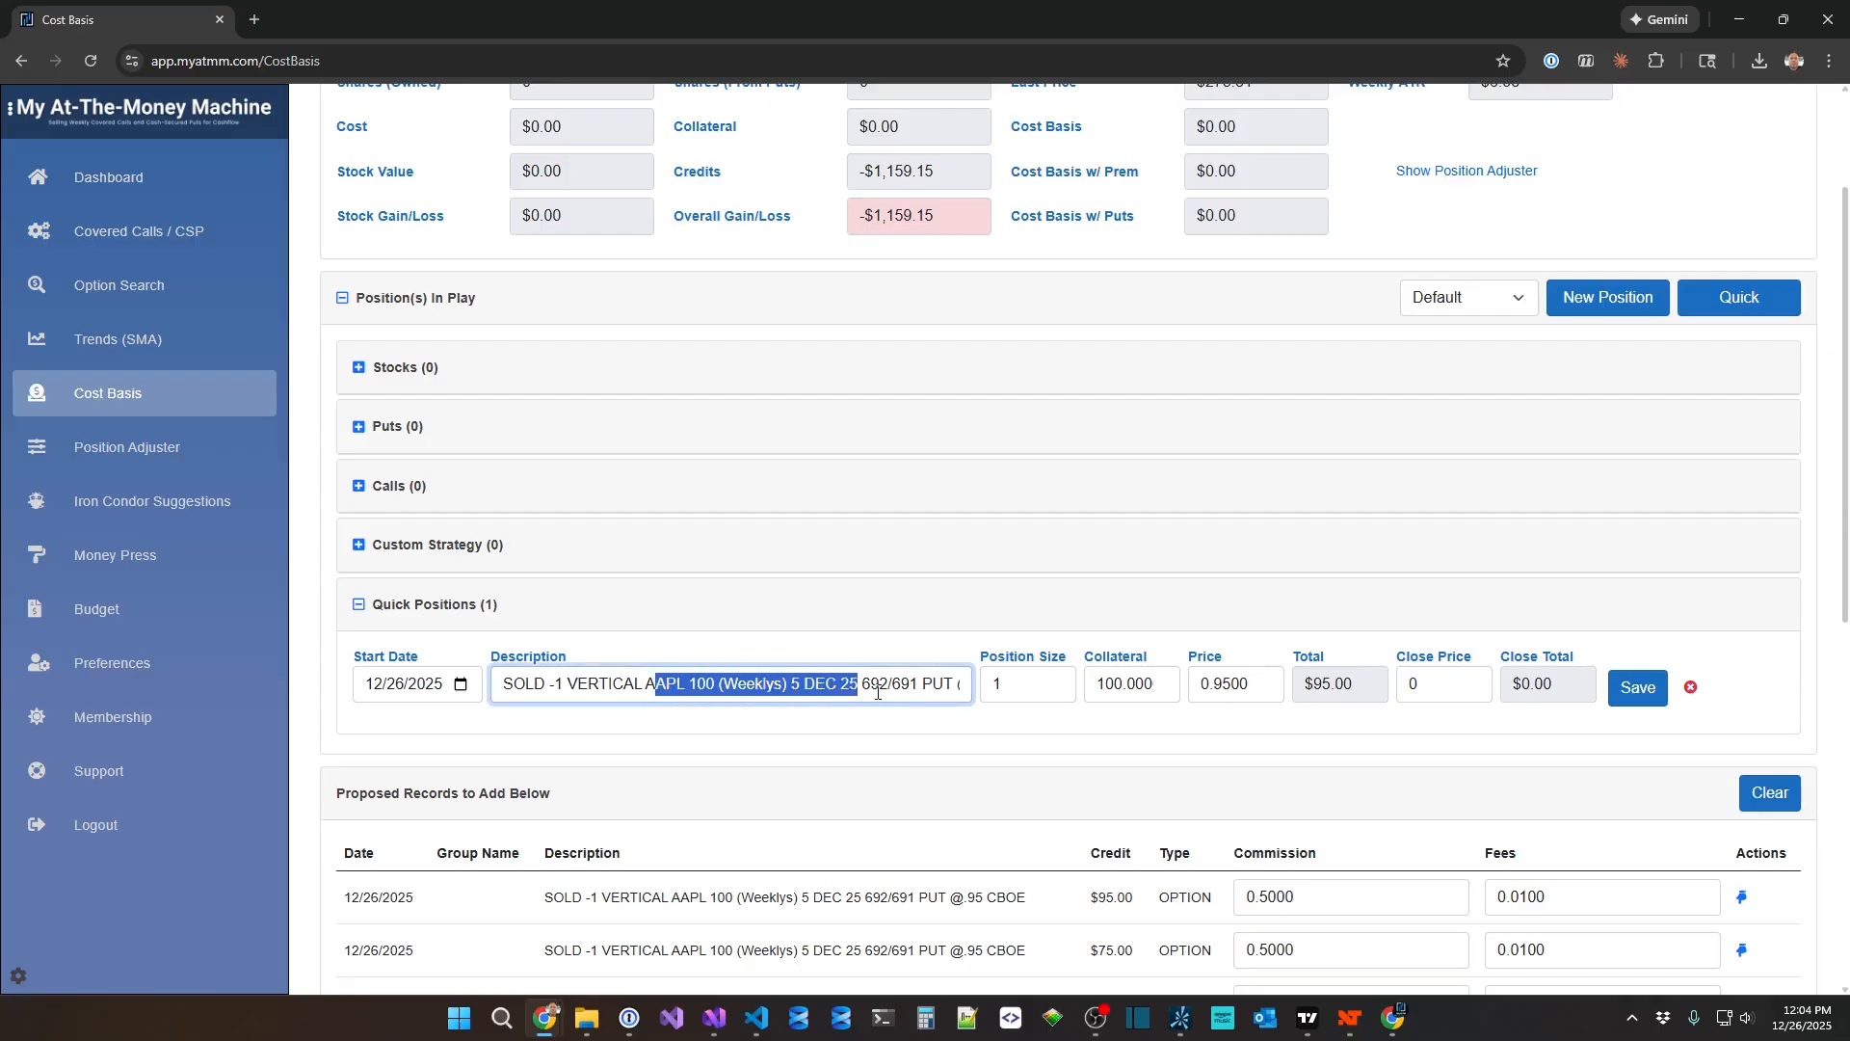
left_click(927, 684)
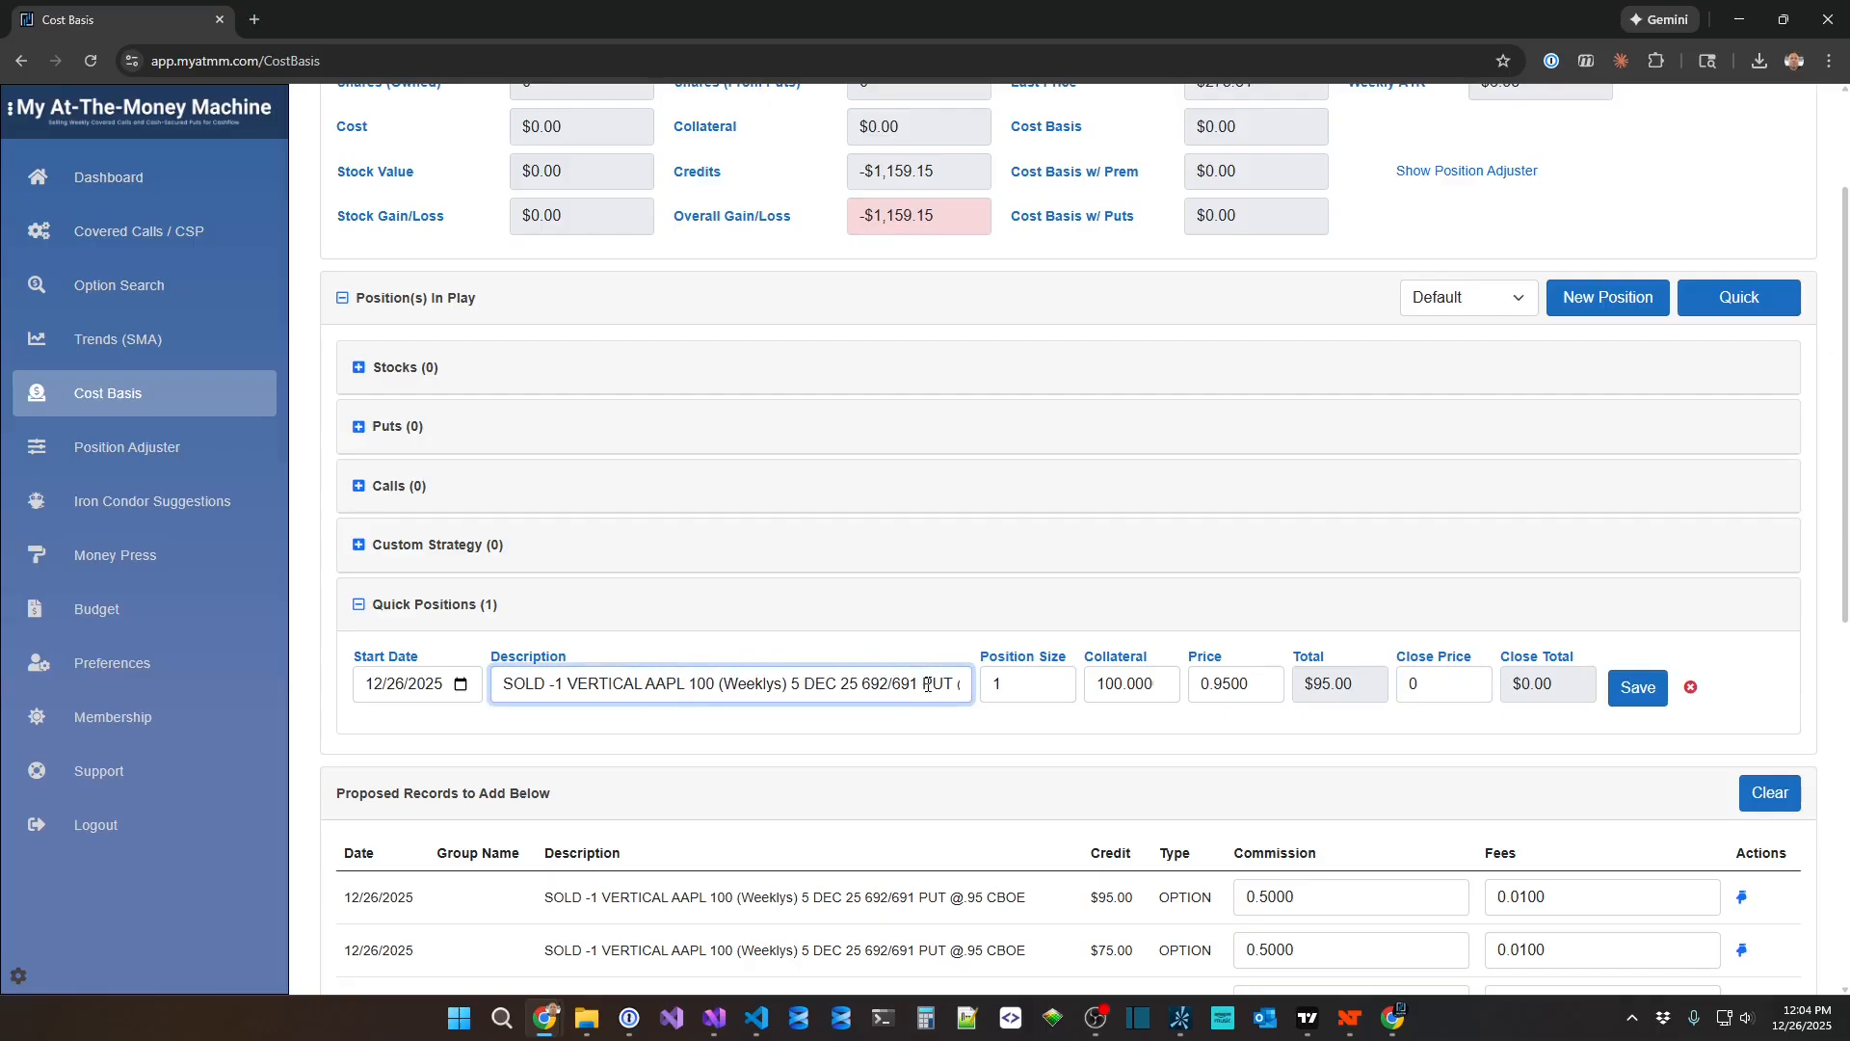